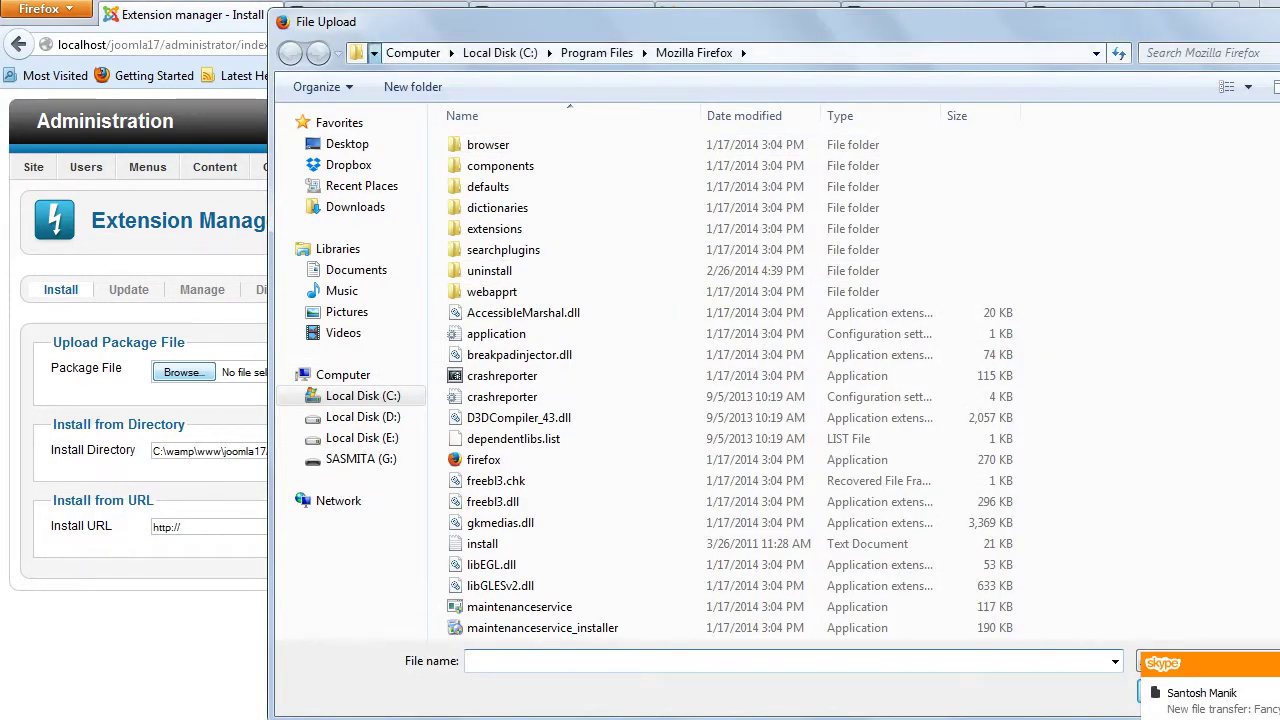
# Upload and install mod_fancy_teampage_25 from the Installation File folder under Desktop, Module, Fancy_Team_Page_UNZIP.
pyautogui.click(374, 53)
pyautogui.click(408, 80)
pyautogui.click(347, 143)
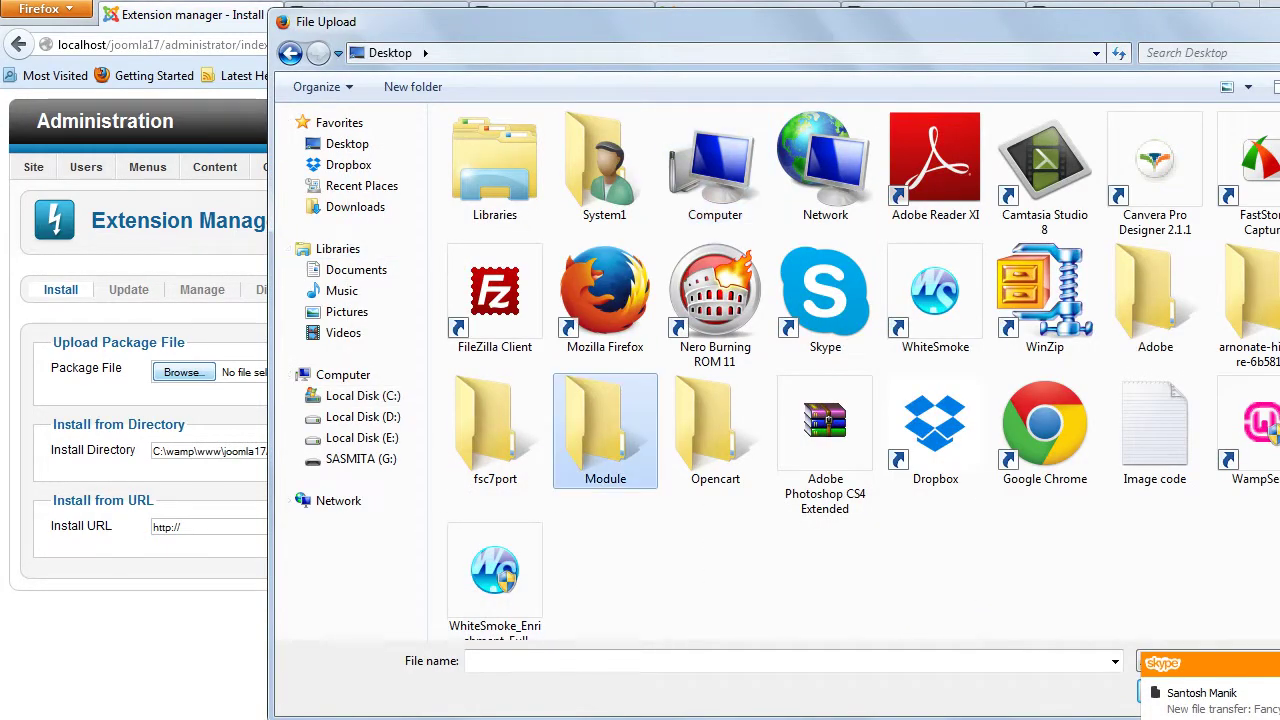
pyautogui.doubleClick(603, 429)
pyautogui.click(534, 145)
pyautogui.doubleClick(534, 145)
pyautogui.doubleClick(534, 145)
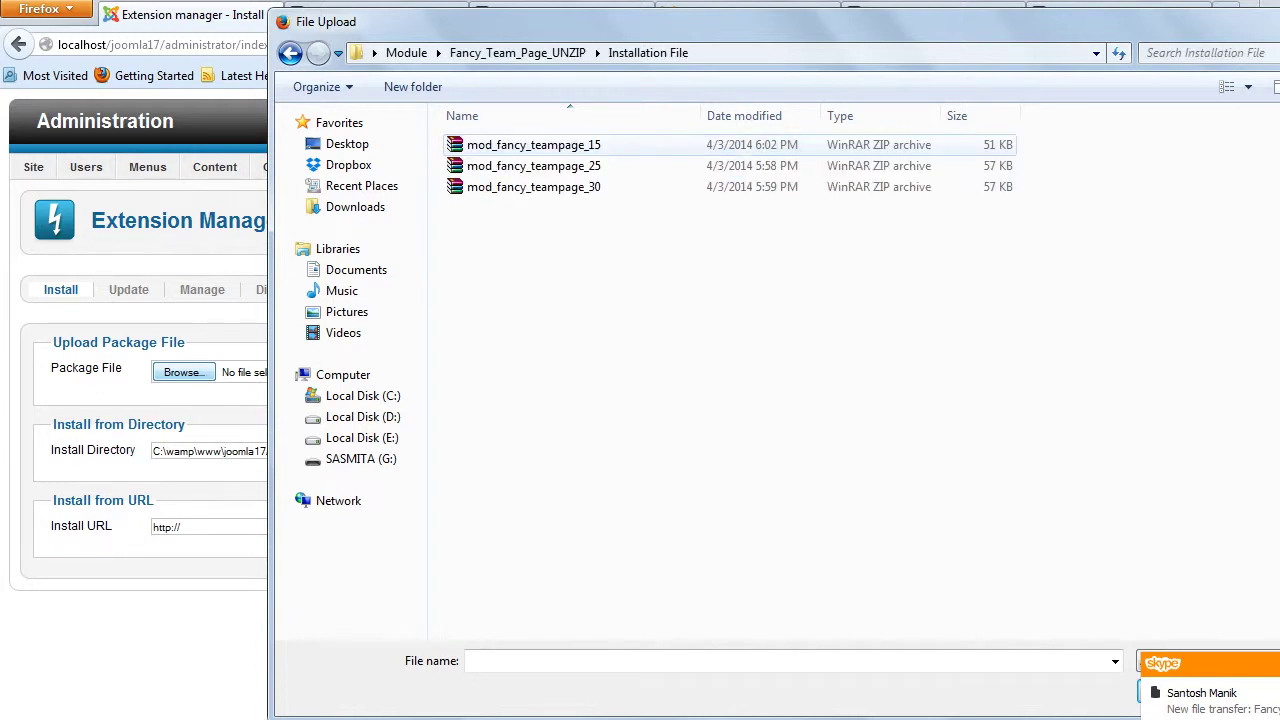
pyautogui.doubleClick(480, 165)
pyautogui.click(412, 369)
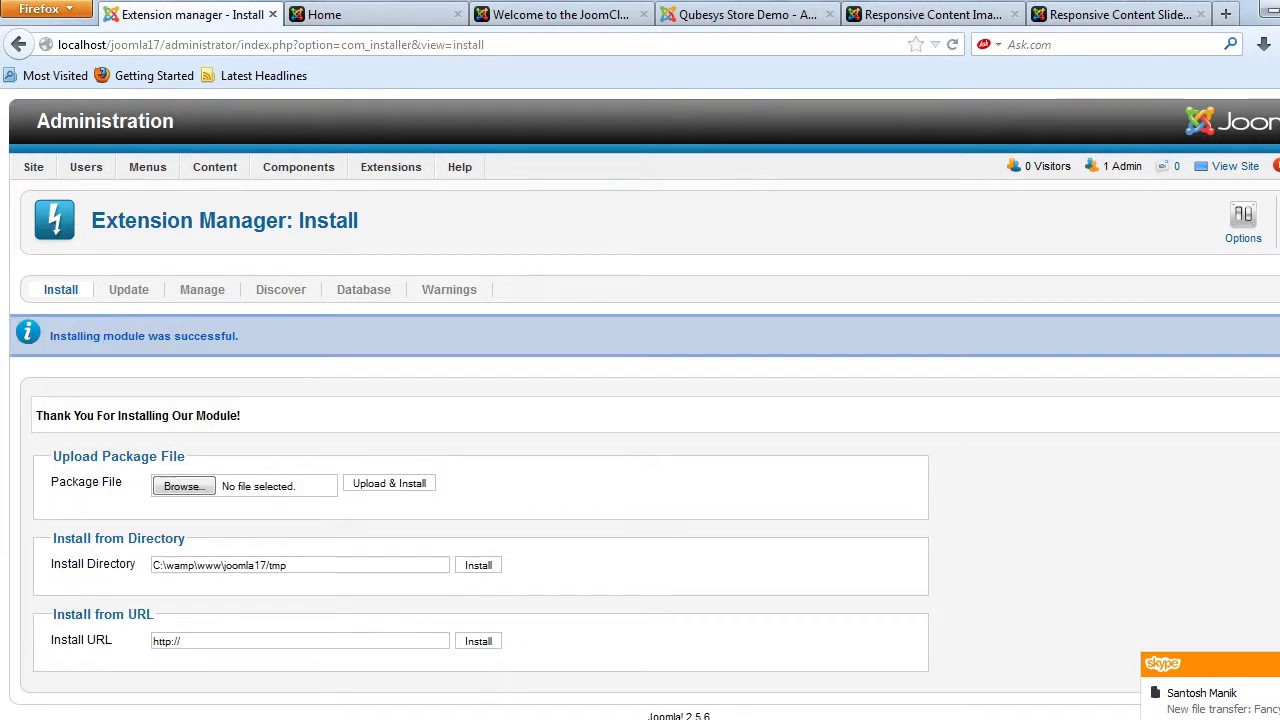
# Filter the site modules by the type Fancy Team Page and open the Fancy Team Page module for editing.
pyautogui.moveTo(391, 167)
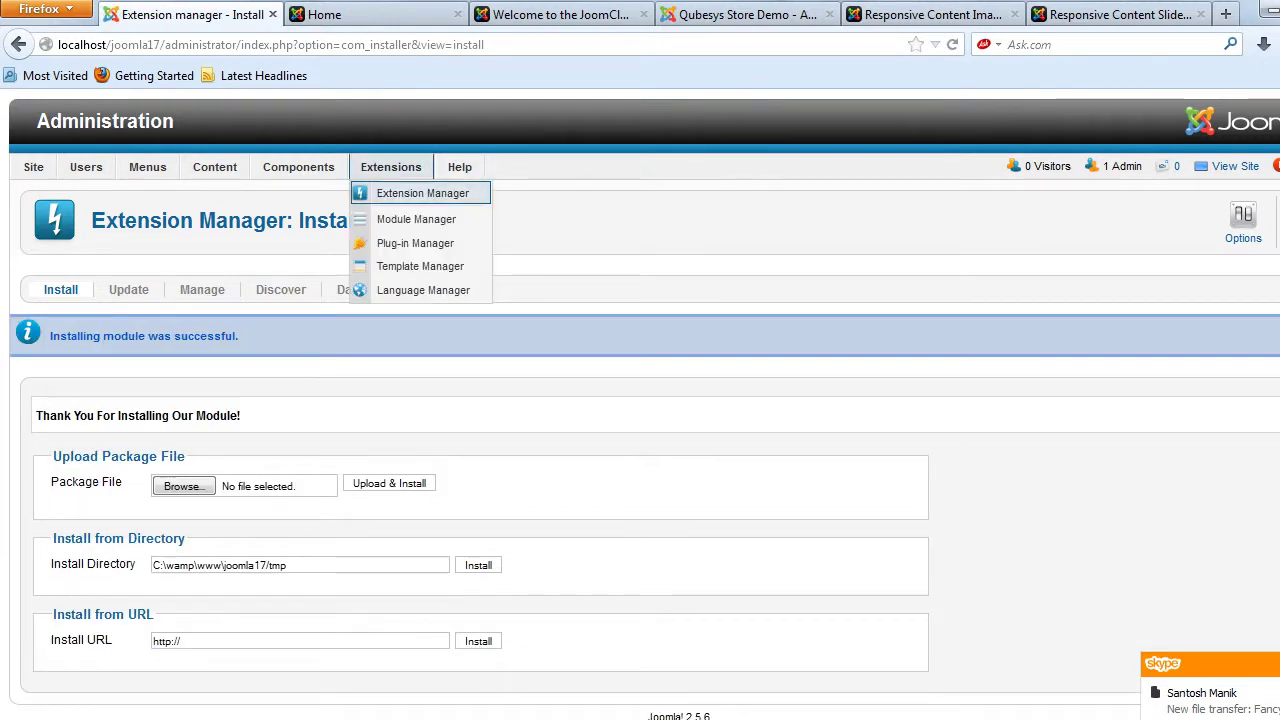
pyautogui.click(405, 218)
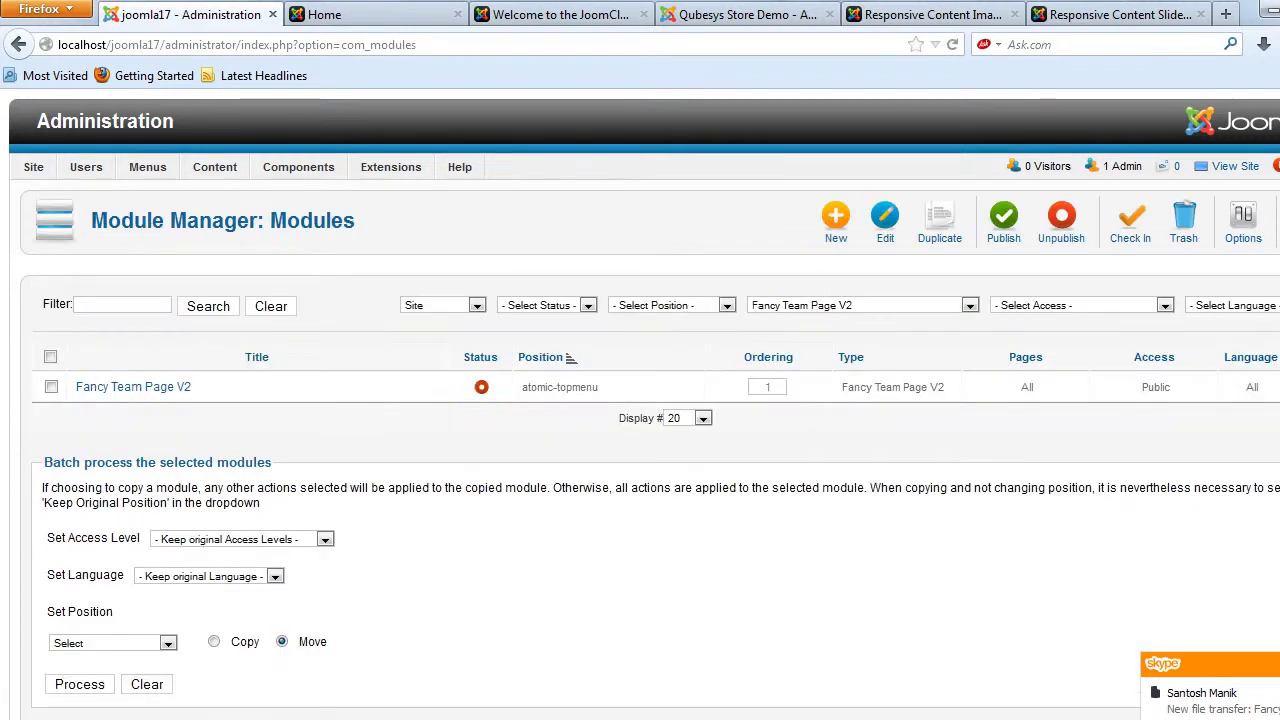
pyautogui.click(969, 305)
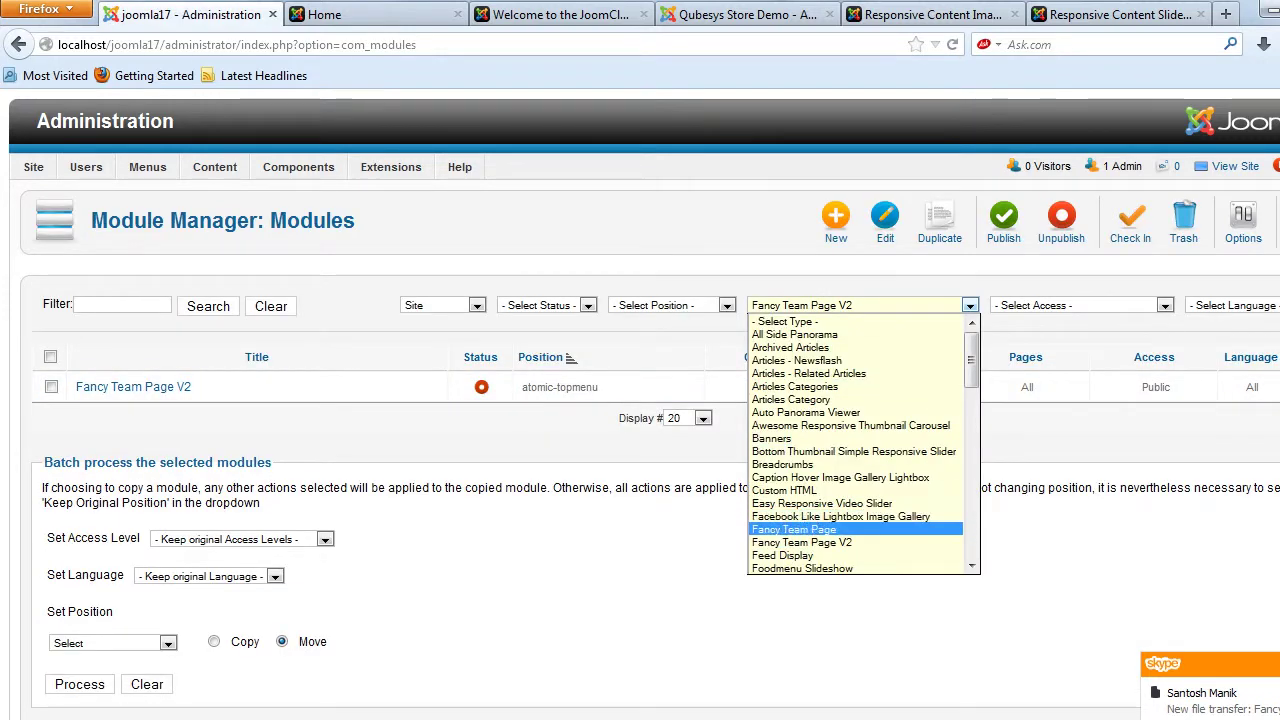
pyautogui.click(830, 527)
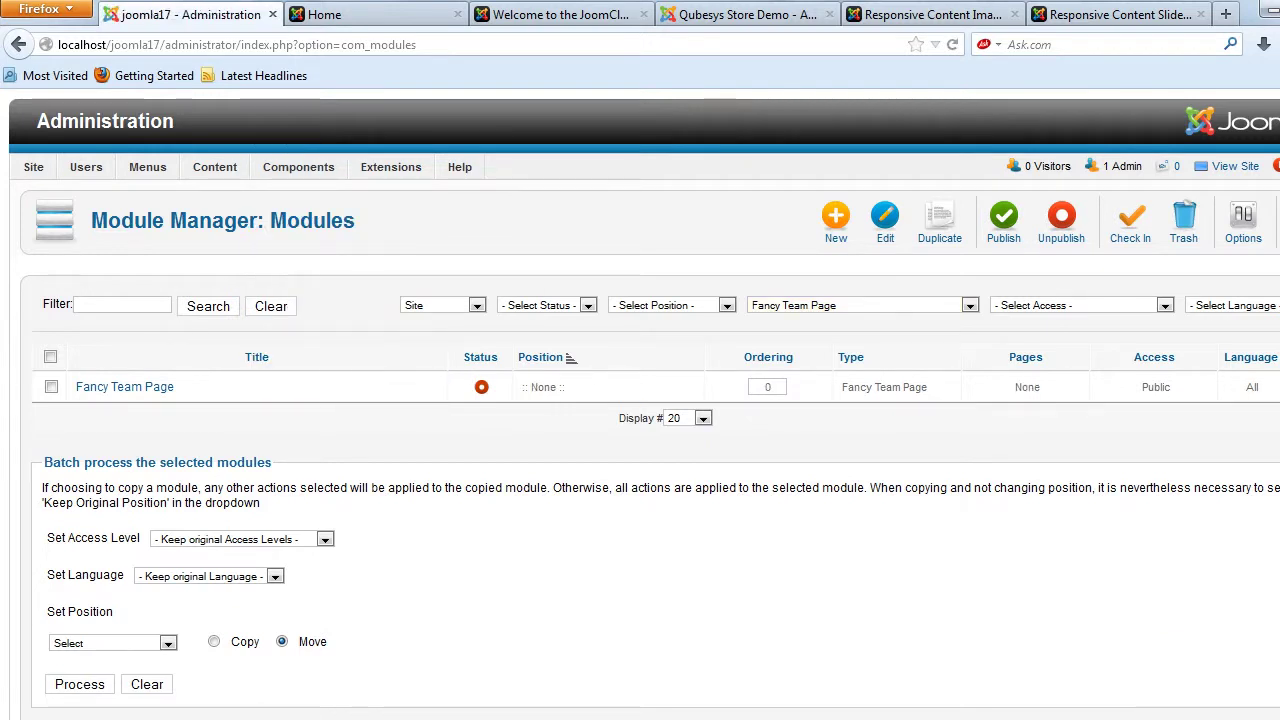
pyautogui.click(124, 387)
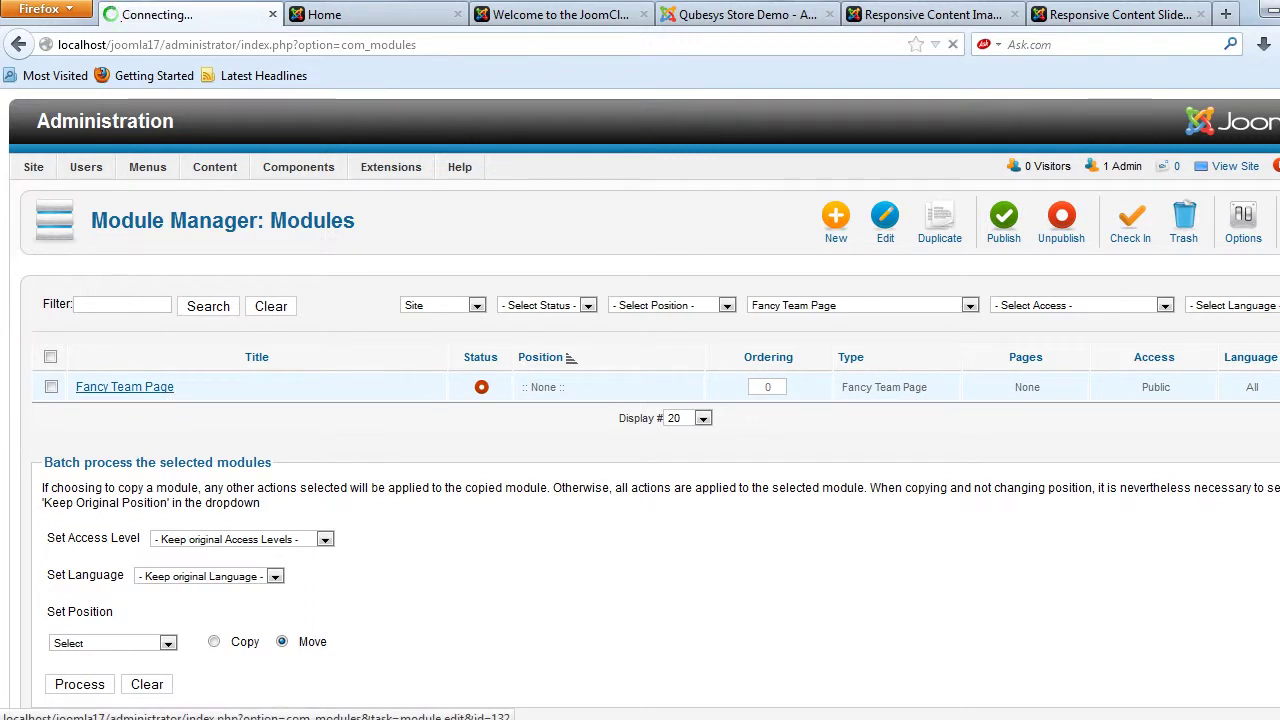
# Set the module's status to Published and its position to atomic-topmenu.
pyautogui.click(244, 420)
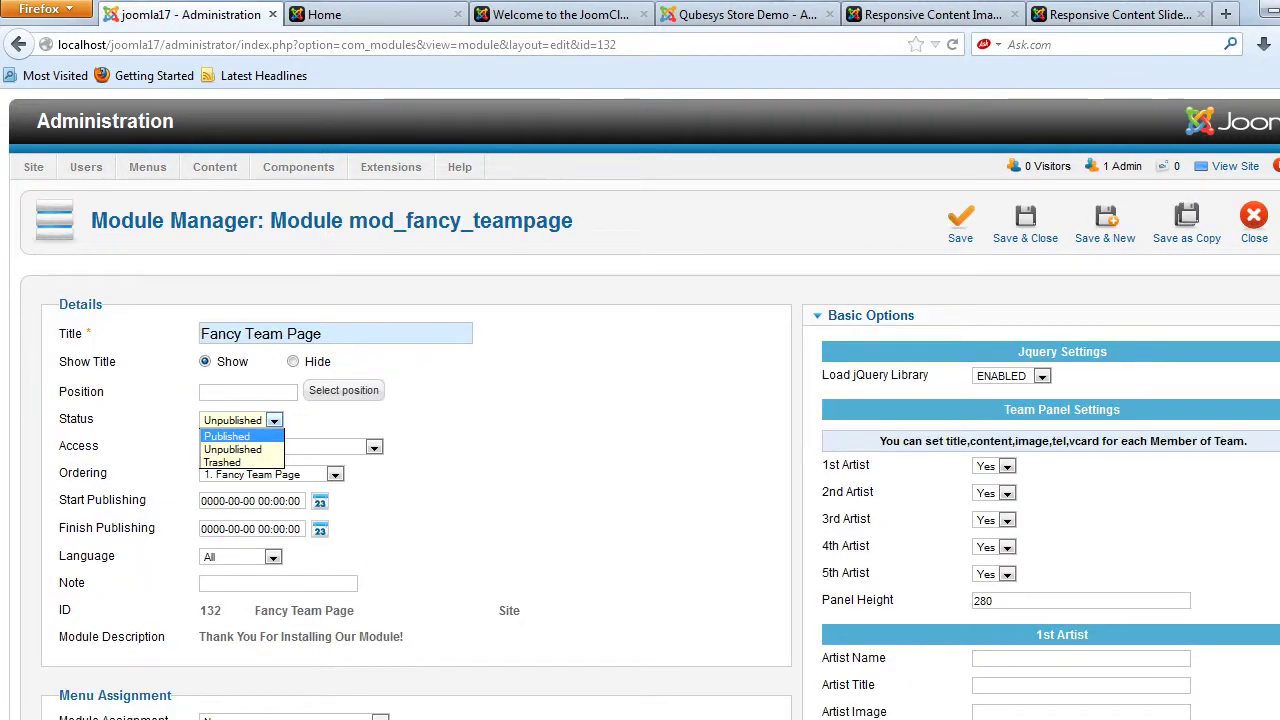
pyautogui.click(227, 436)
pyautogui.click(248, 392)
pyautogui.write('a')
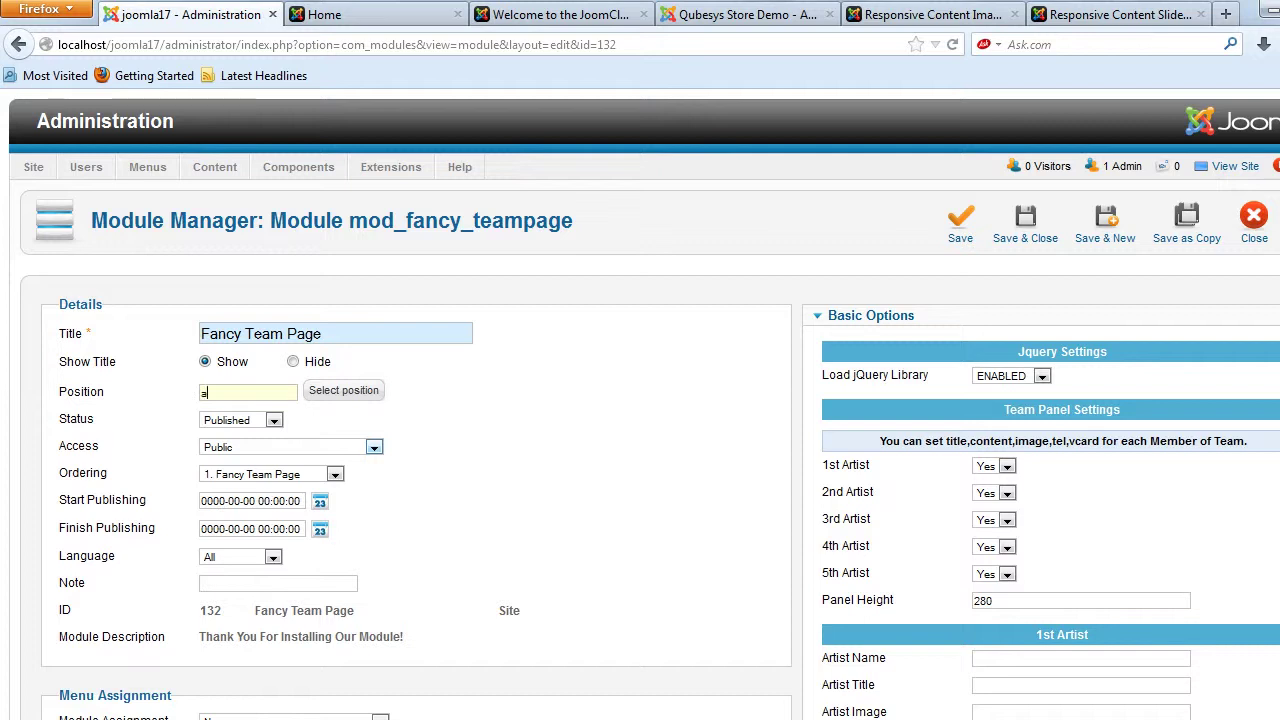
pyautogui.write('tomic-topmenu')
# Assign the Fancy Team Page module to all pages.
pyautogui.scroll(-2, 290, 450)
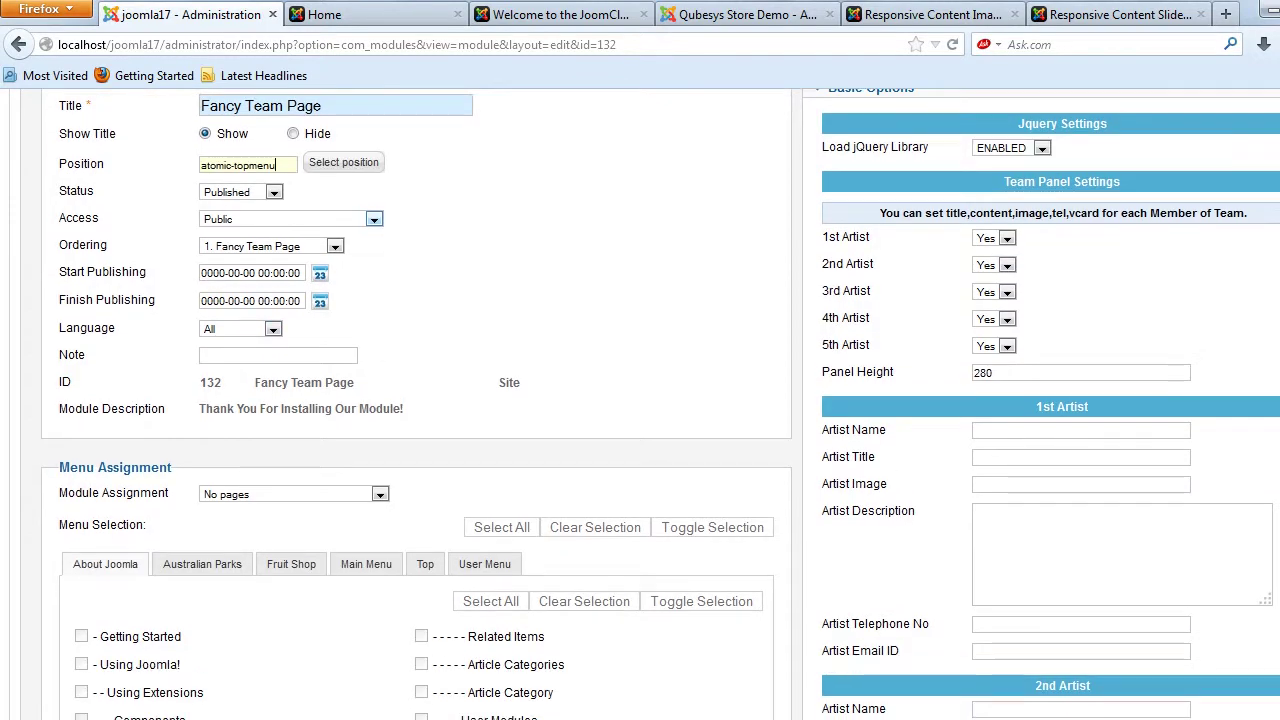
pyautogui.click(290, 494)
pyautogui.click(250, 510)
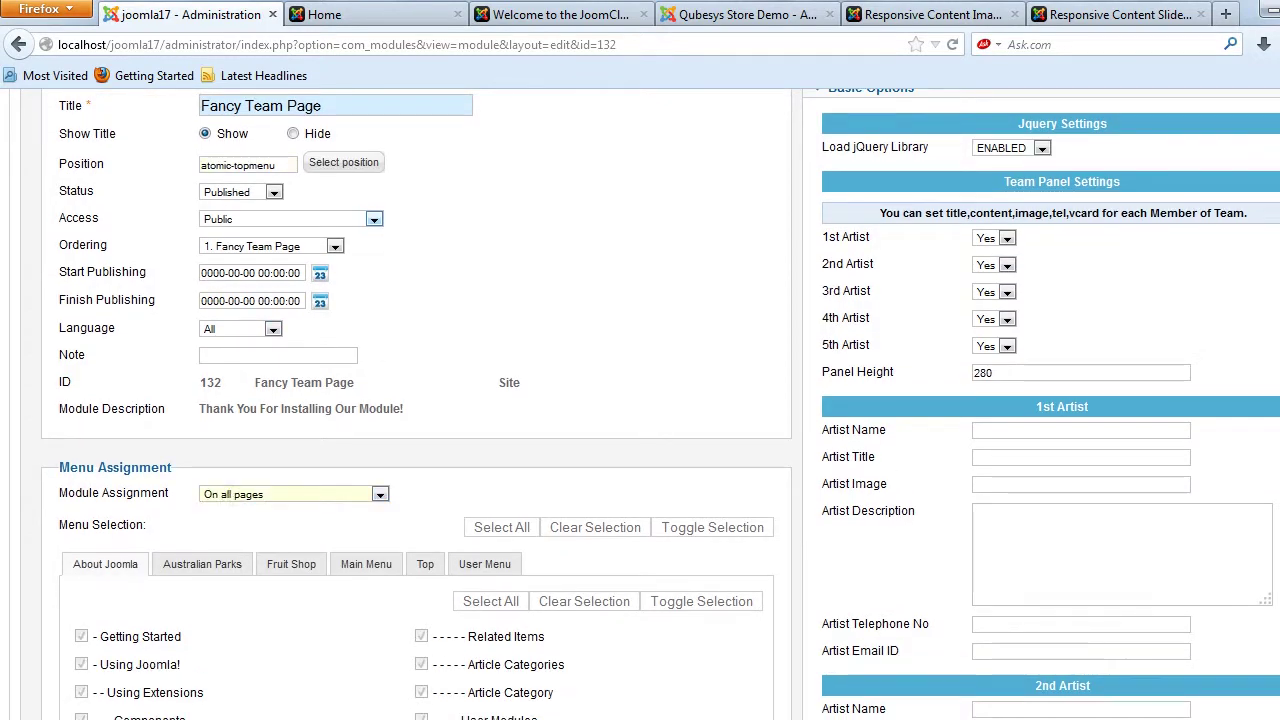
# Copy the 1st Artist's name from the demo site's Fancy Team Page module into the local module.
pyautogui.click(748, 15)
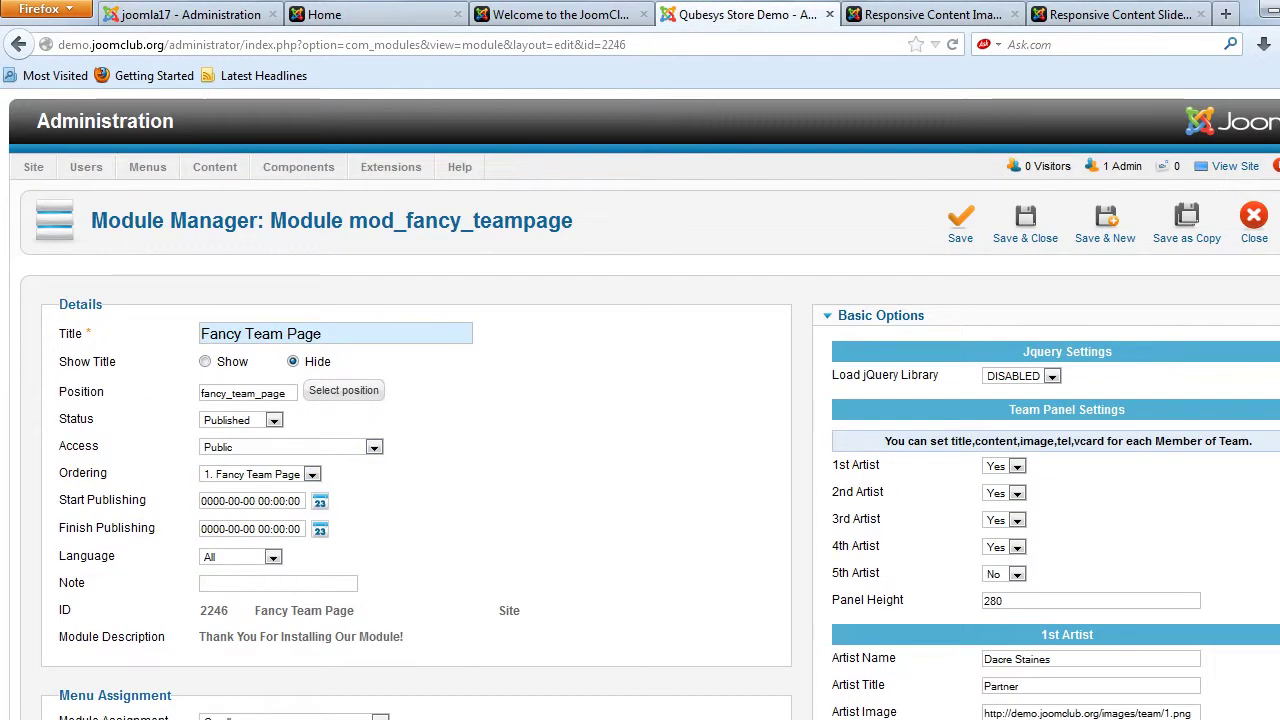
pyautogui.tripleClick(1018, 659)
pyautogui.hotkey('ctrl', 'c')
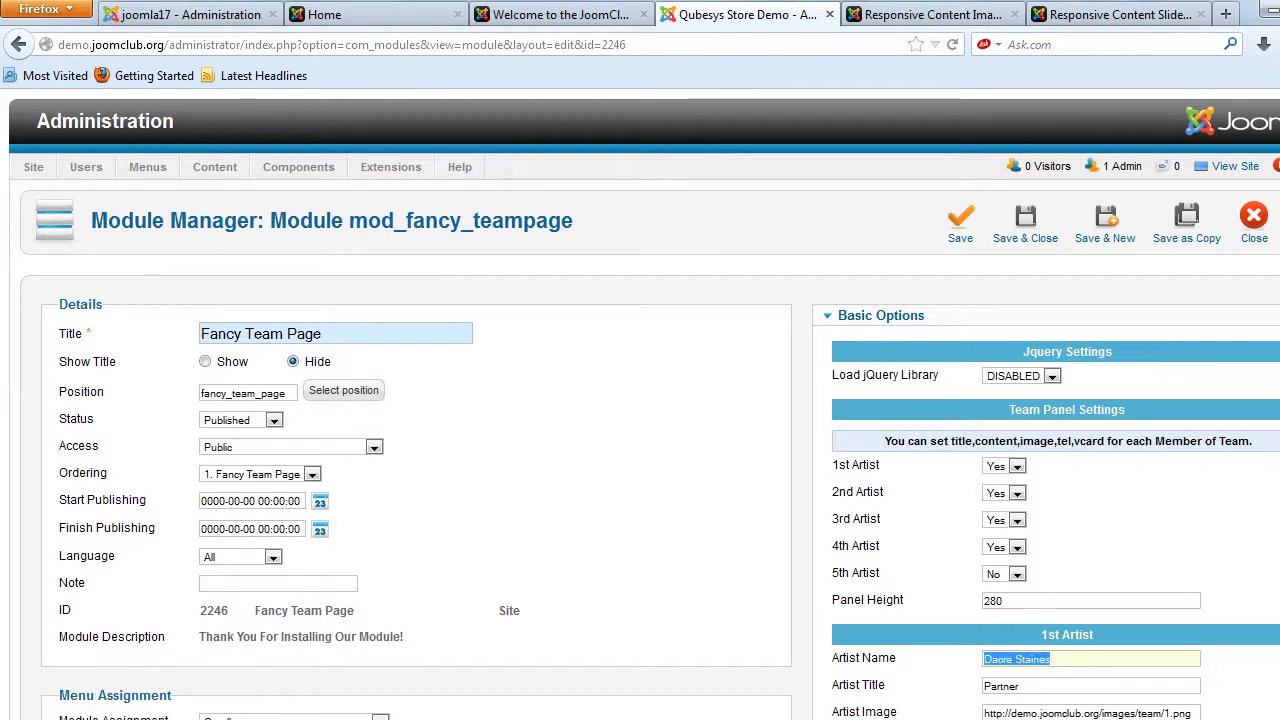
pyautogui.hotkey('ctrl', '1')
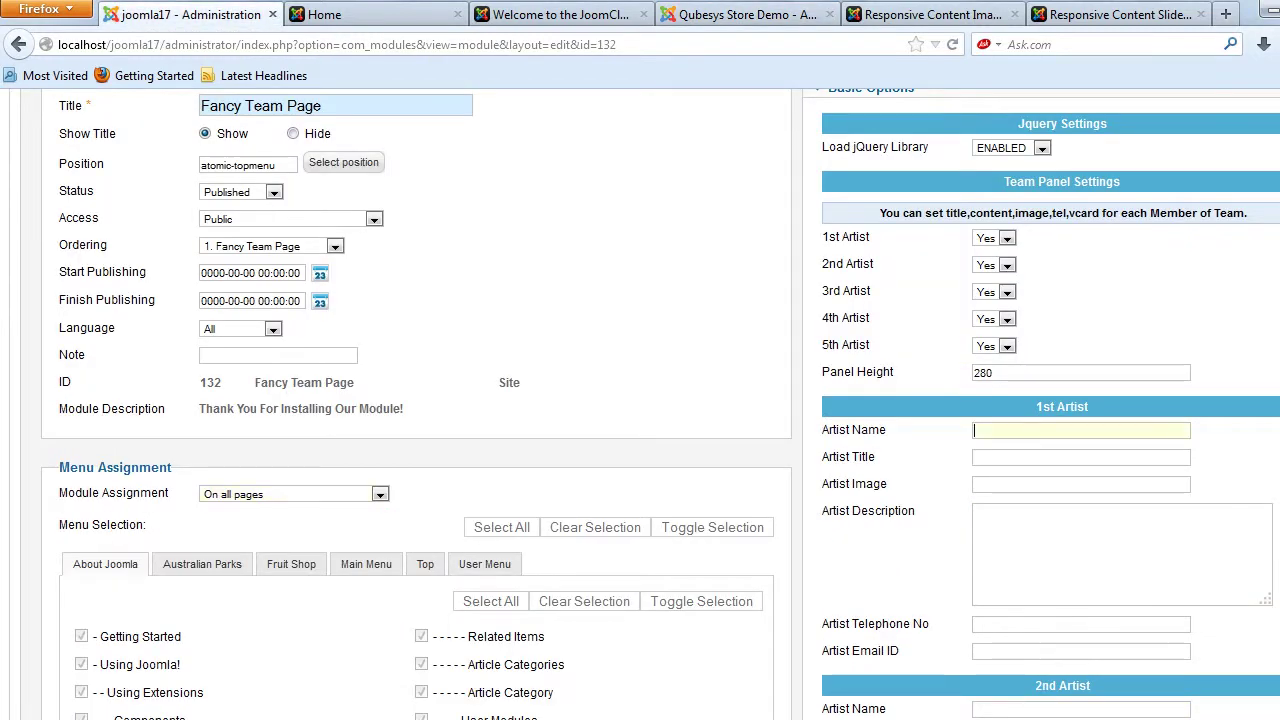
pyautogui.hotkey('ctrl', 'v')
# Copy the 1st Artist's title, Partner, from the demo site's module into the local module.
pyautogui.hotkey('ctrl', '4')
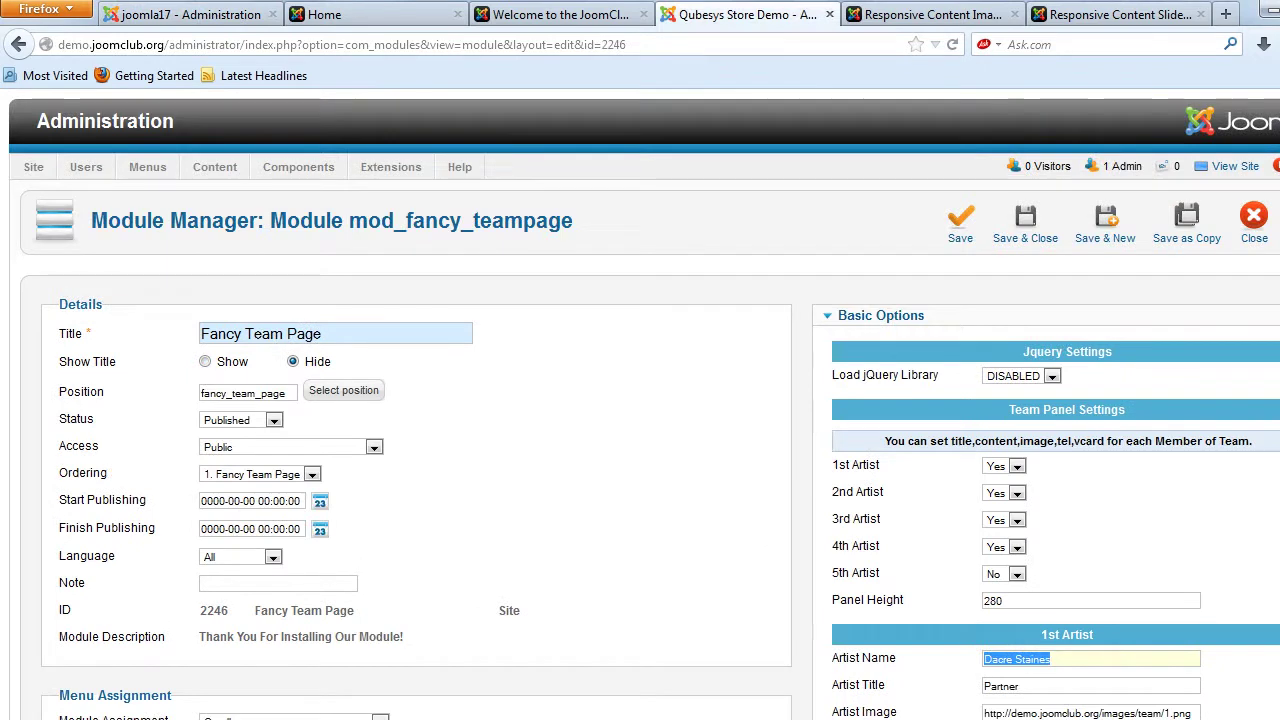
pyautogui.press('Tab')
pyautogui.hotkey('ctrl', 'v')
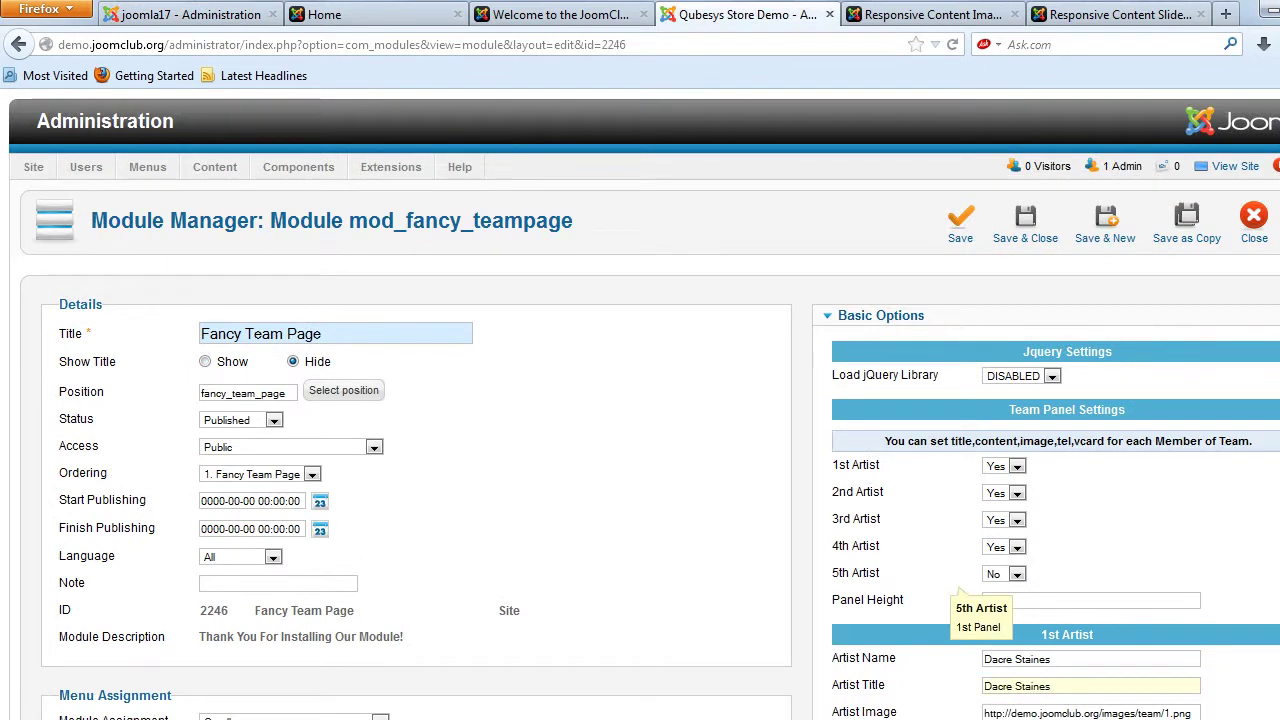
pyautogui.hotkey('ctrl', 'z')
pyautogui.hotkey('ctrl', 'c')
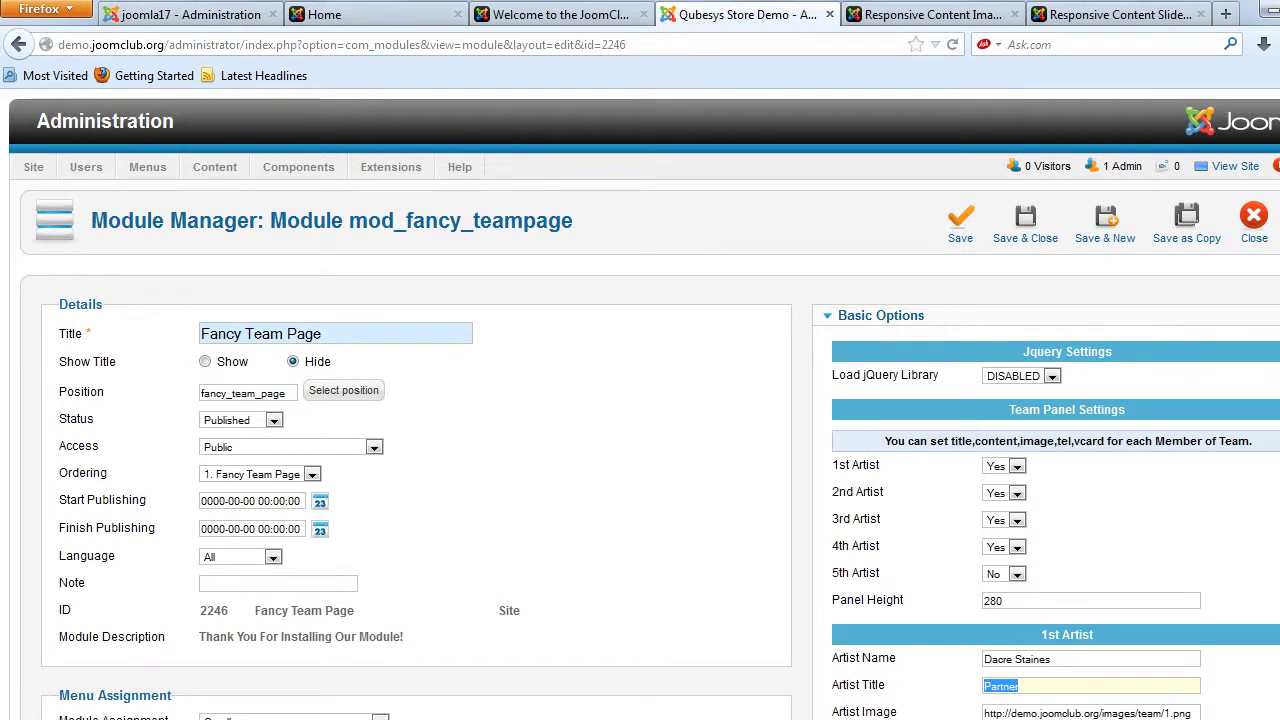
pyautogui.hotkey('ctrl', '1')
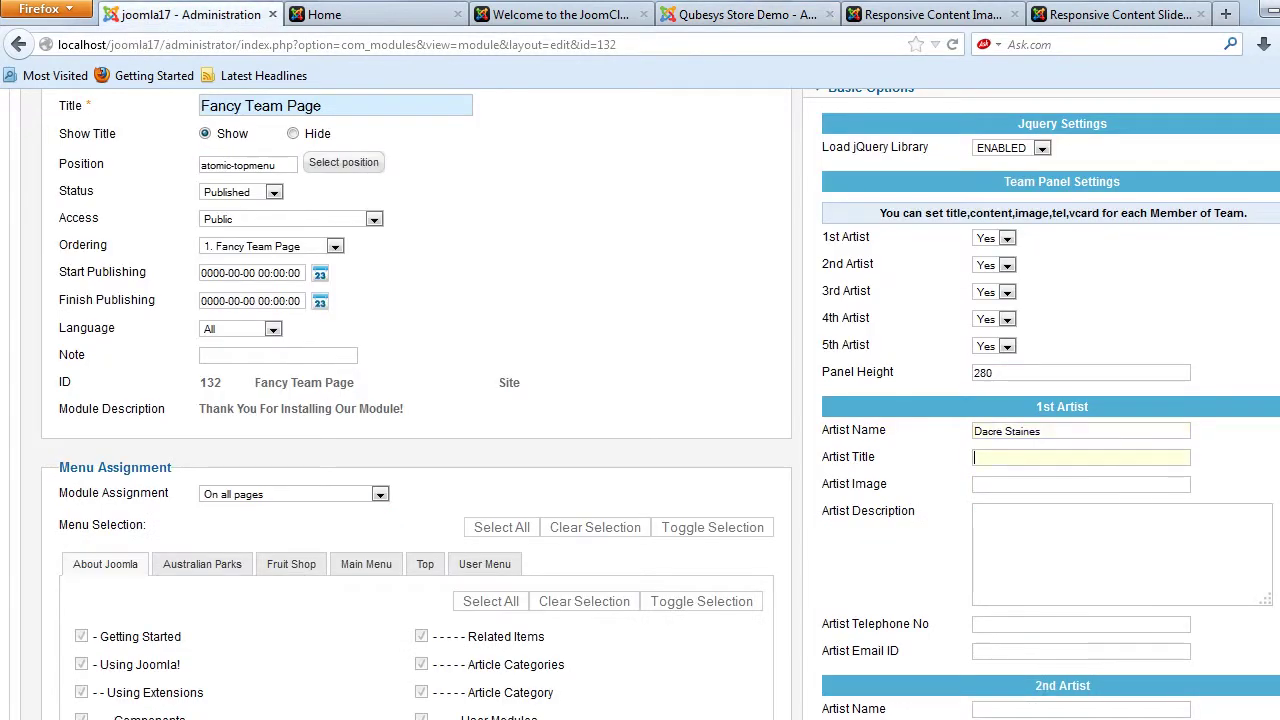
pyautogui.hotkey('ctrl', 'v')
pyautogui.hotkey('ctrl', '4')
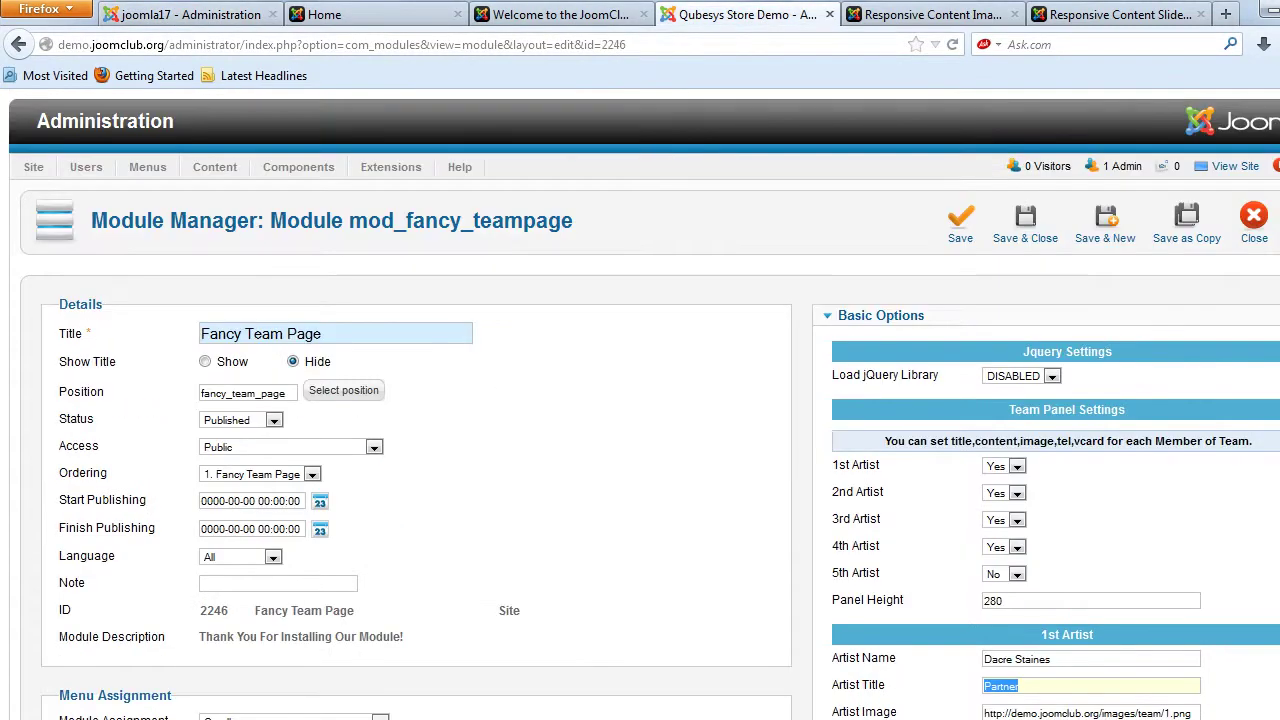
pyautogui.scroll(-2, 640, 400)
pyautogui.press('Tab')
pyautogui.hotkey('ctrl', 'c')
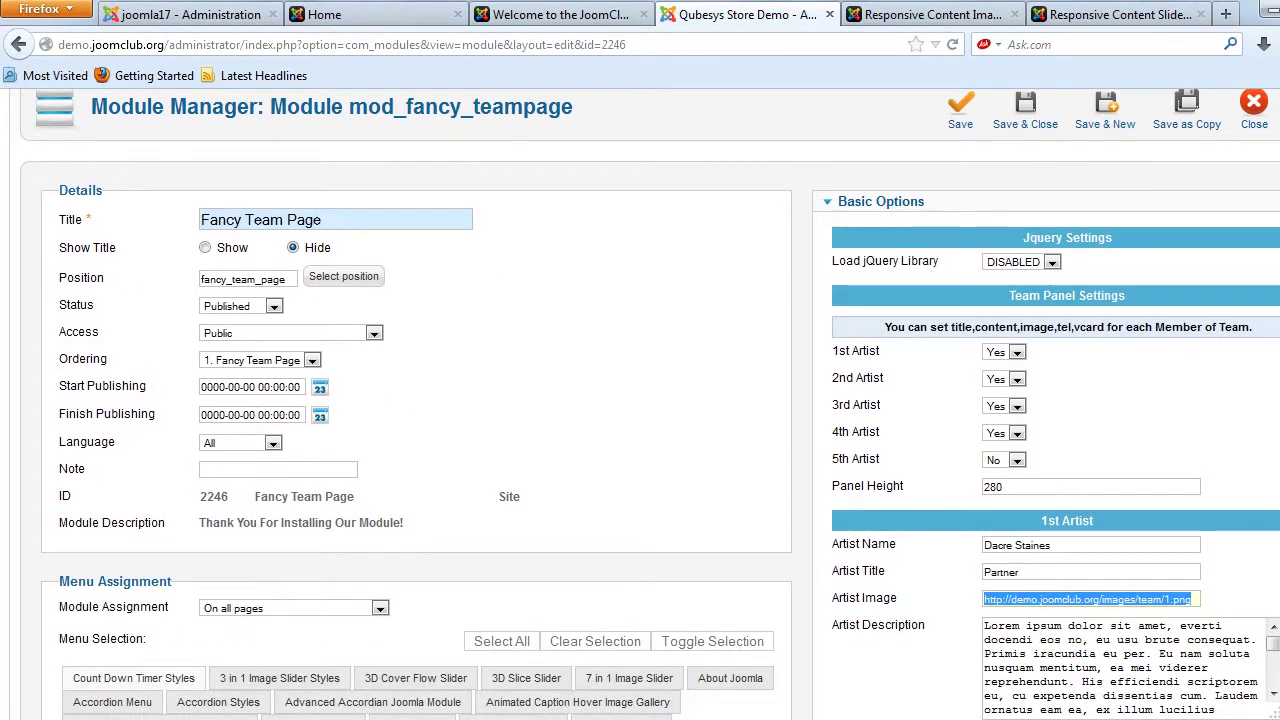
pyautogui.hotkey('ctrl', '1')
pyautogui.press('Tab')
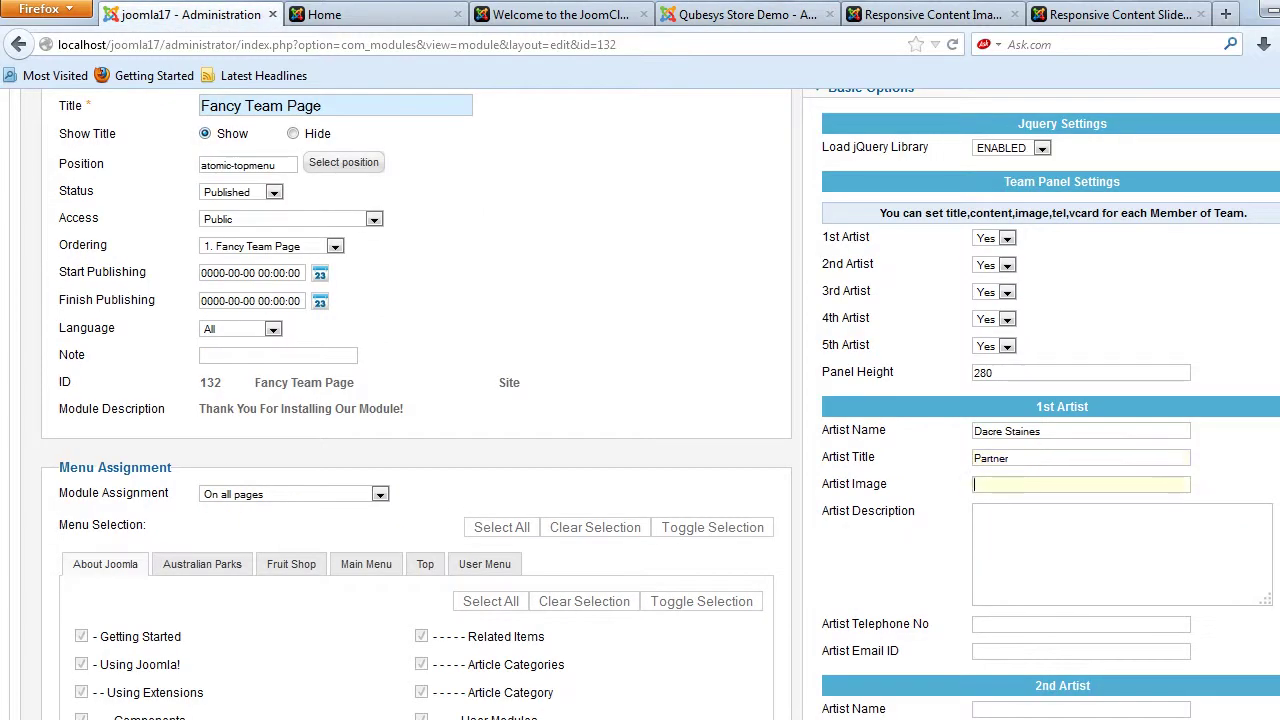
pyautogui.hotkey('ctrl', 'v')
# Copy the full 1st Artist description from the demo site's module into the local module's 1st Artist description.
pyautogui.hotkey('ctrl', '4')
pyautogui.press('Tab')
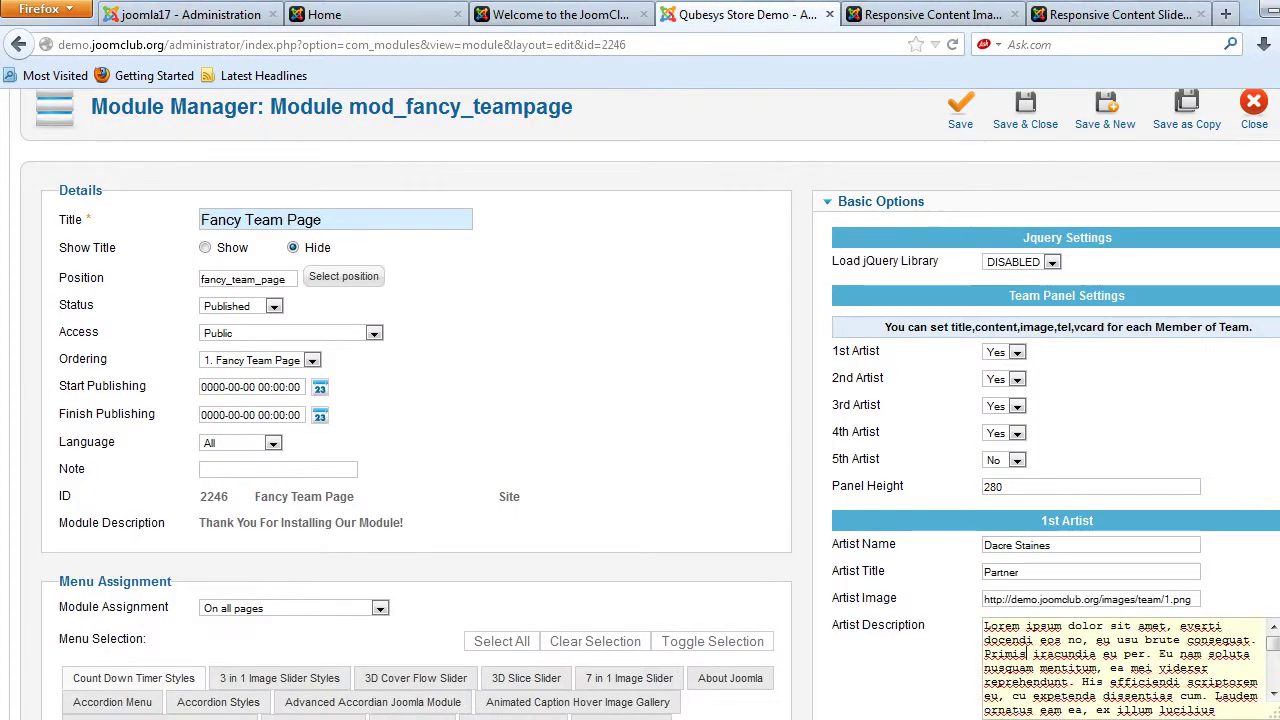
pyautogui.hotkey('ctrl', 'a')
pyautogui.hotkey('ctrl', 'c')
pyautogui.hotkey('ctrl', '1')
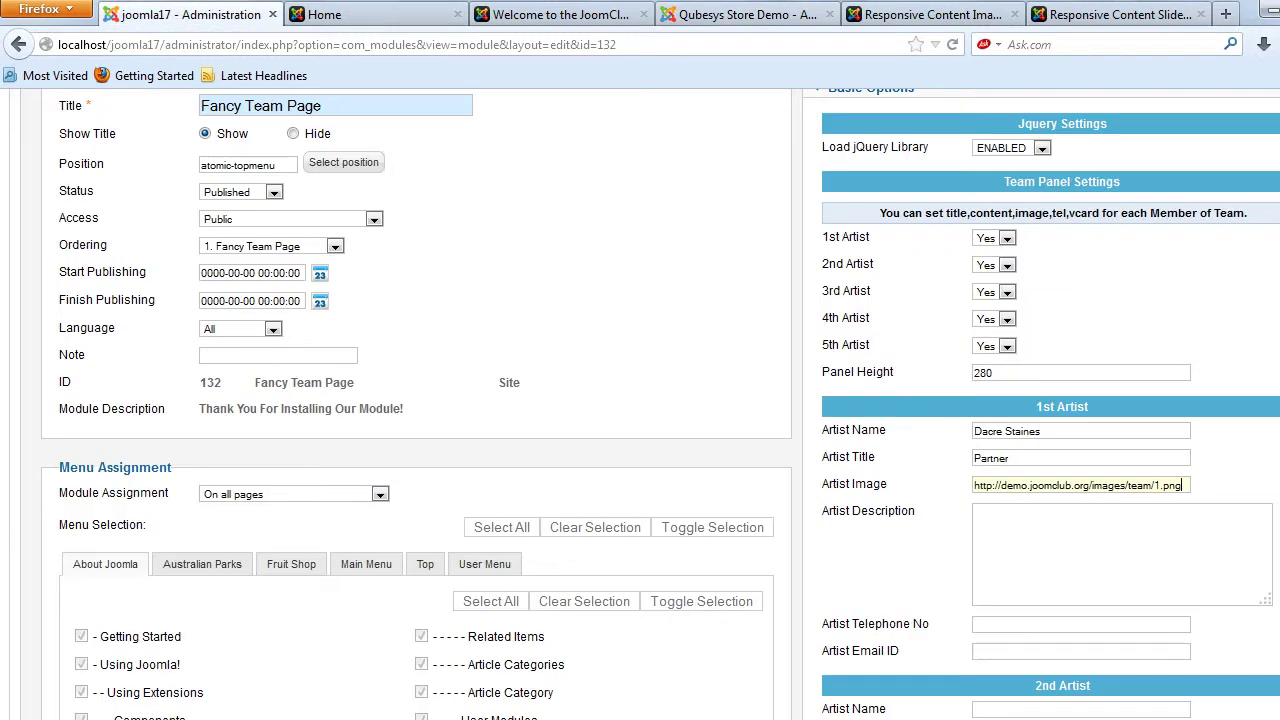
pyautogui.hotkey('ctrl', 'v')
# Paste the same description text into the 2nd Artist and 3rd Artist descriptions.
pyautogui.press('Tab')
pyautogui.press('Tab')
pyautogui.press('Tab')
pyautogui.press('Tab')
pyautogui.press('Tab')
pyautogui.press('Tab')
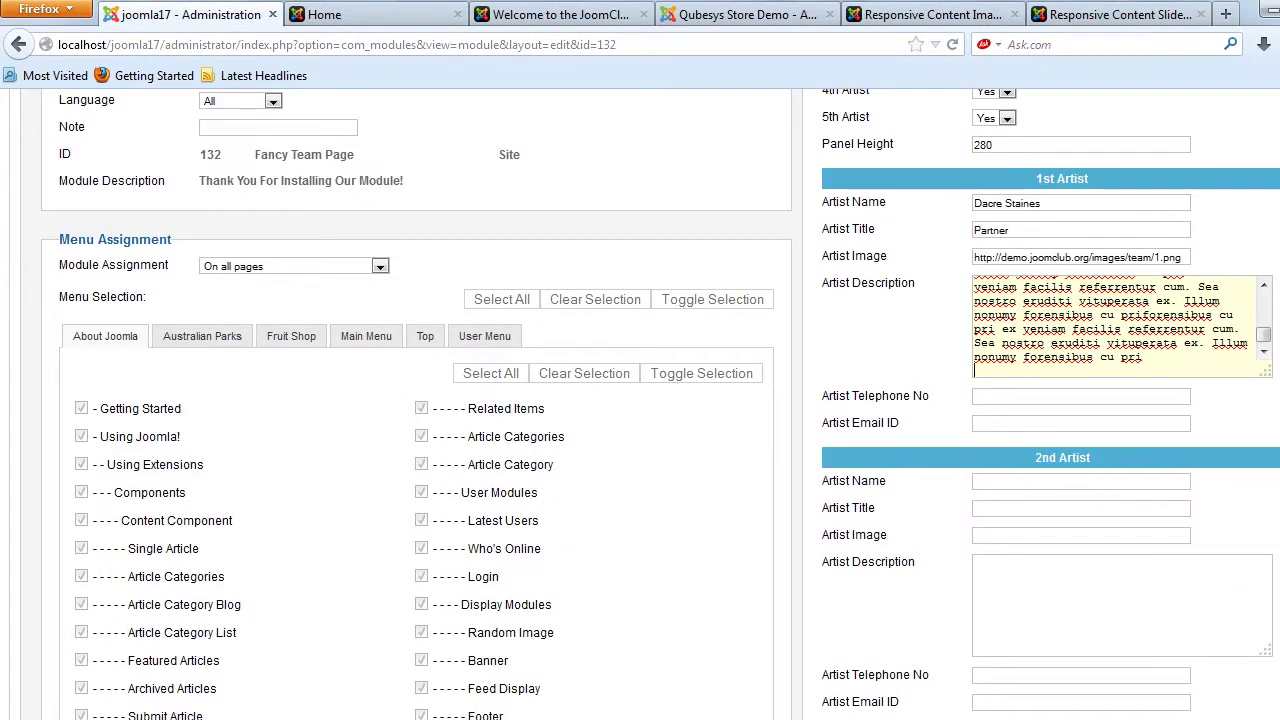
pyautogui.hotkey('ctrl', 'v')
pyautogui.press('Tab')
pyautogui.press('Tab')
pyautogui.press('Tab')
pyautogui.press('Tab')
pyautogui.press('Tab')
pyautogui.press('Tab')
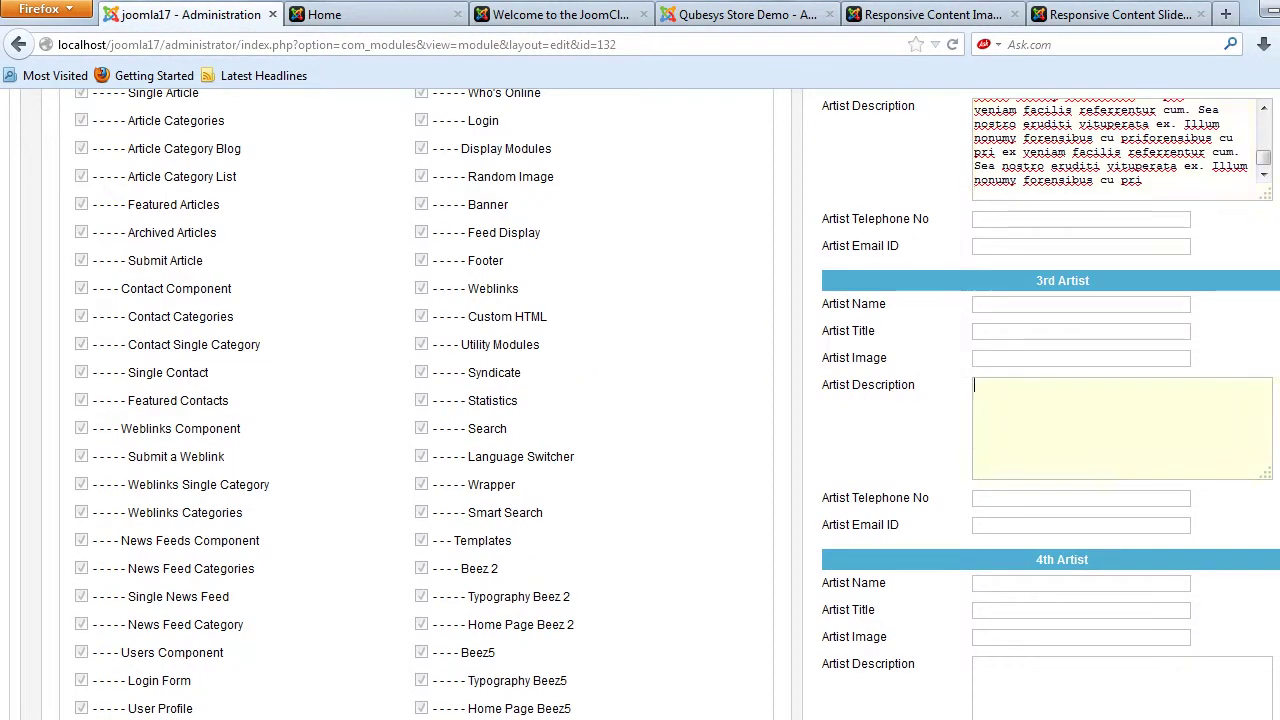
pyautogui.hotkey('ctrl', 'v')
# Copy the 1st Artist's telephone number from the demo site's module into the local 1st, 2nd and 3rd Artist telephone fields.
pyautogui.click(747, 15)
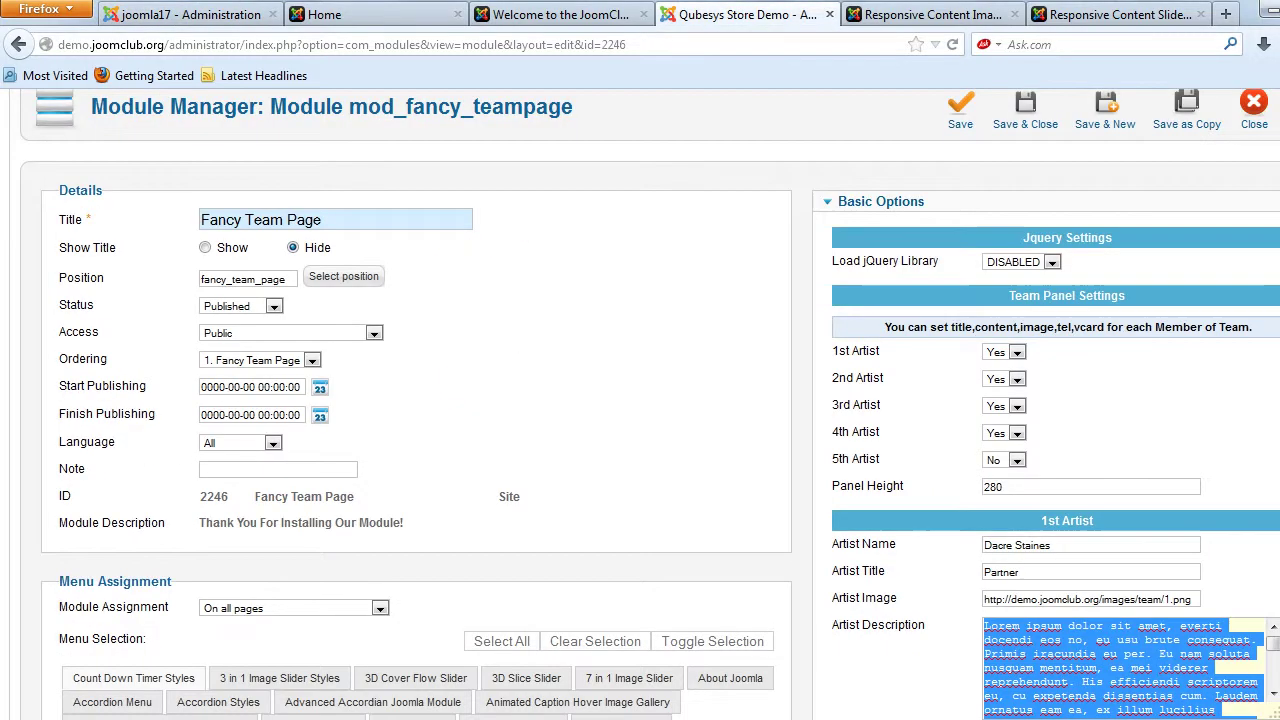
pyautogui.scroll(-3, 650, 404)
pyautogui.press('Tab')
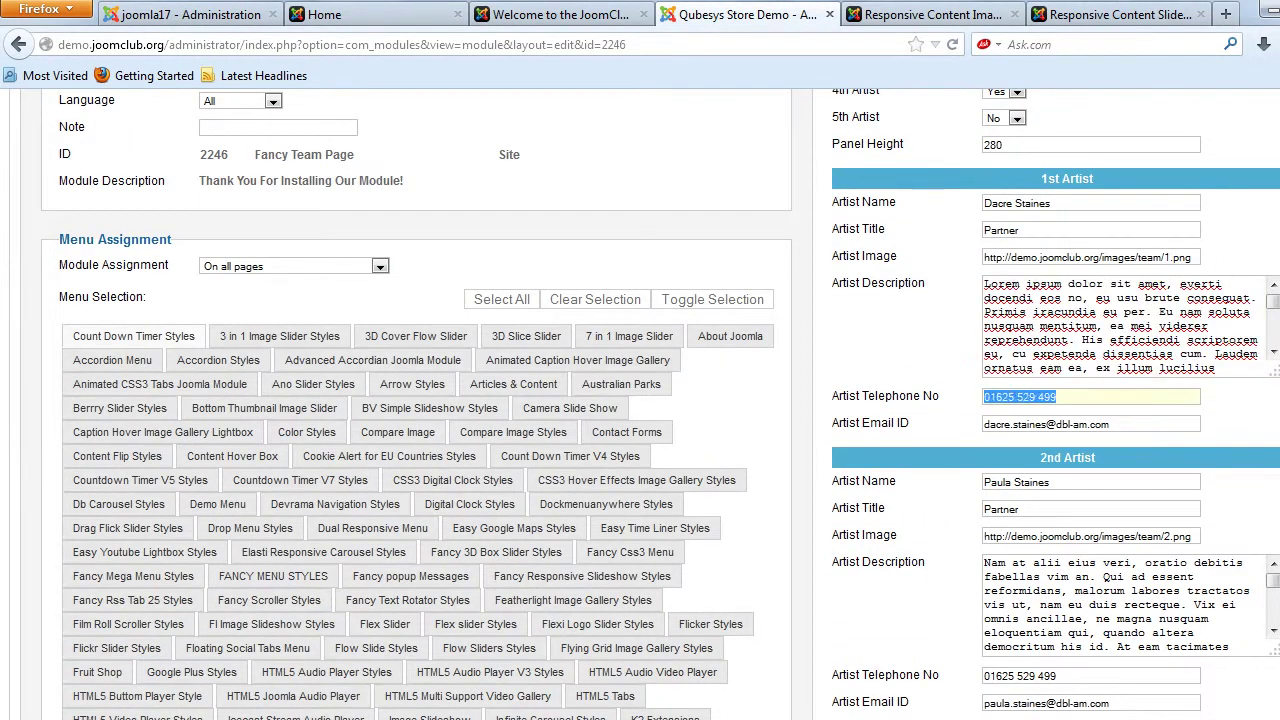
pyautogui.click(190, 15)
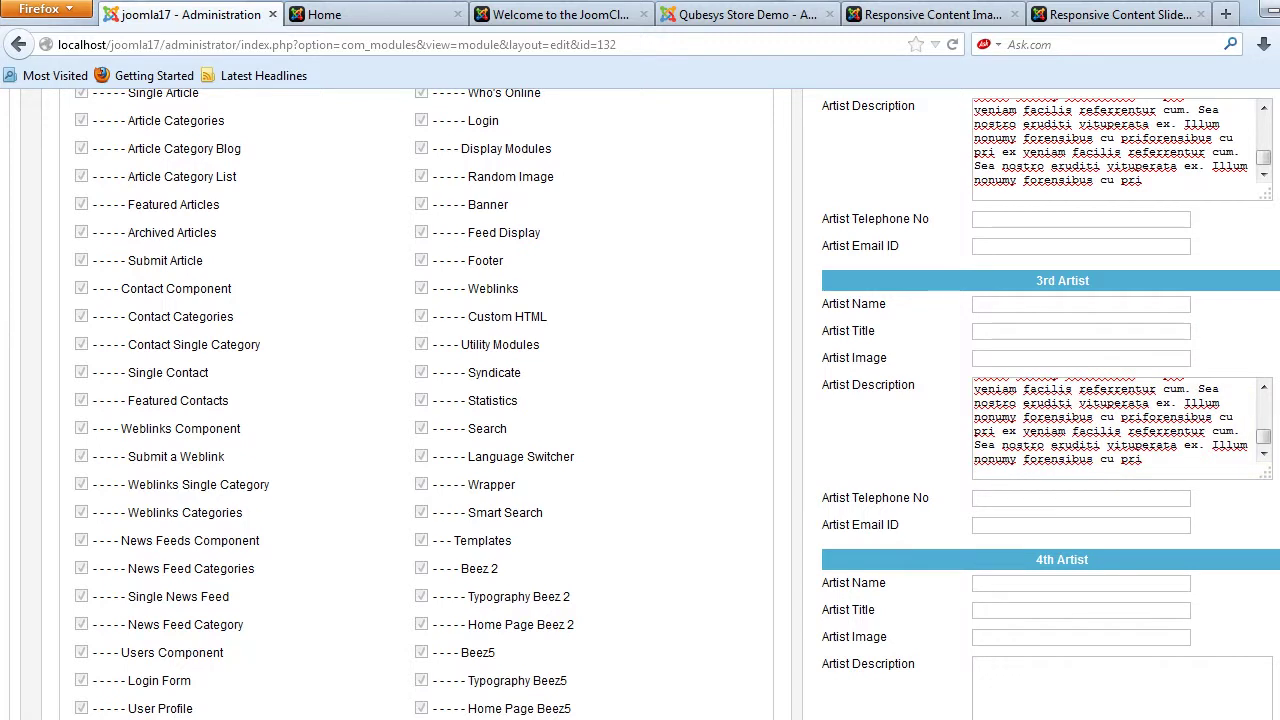
pyautogui.click(1008, 219)
pyautogui.hotkey('ctrl', 'v')
pyautogui.click(1008, 498)
pyautogui.hotkey('ctrl', 'v')
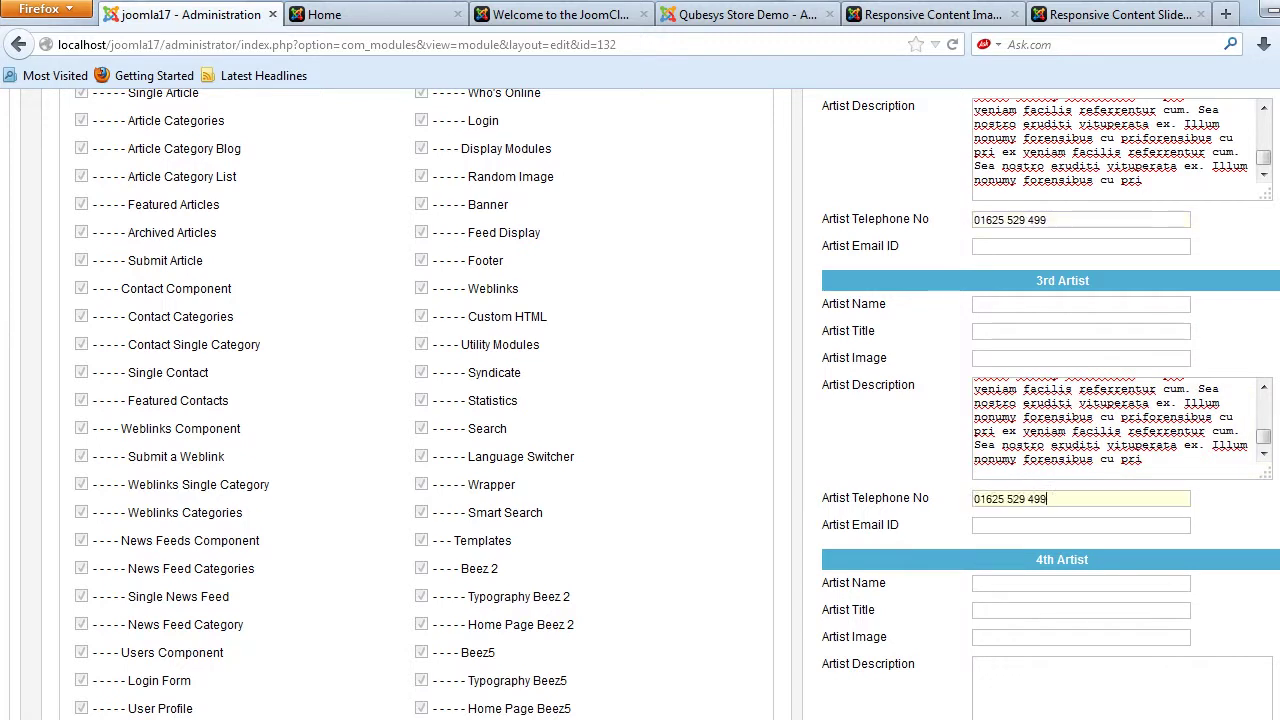
pyautogui.scroll(3, 640, 400)
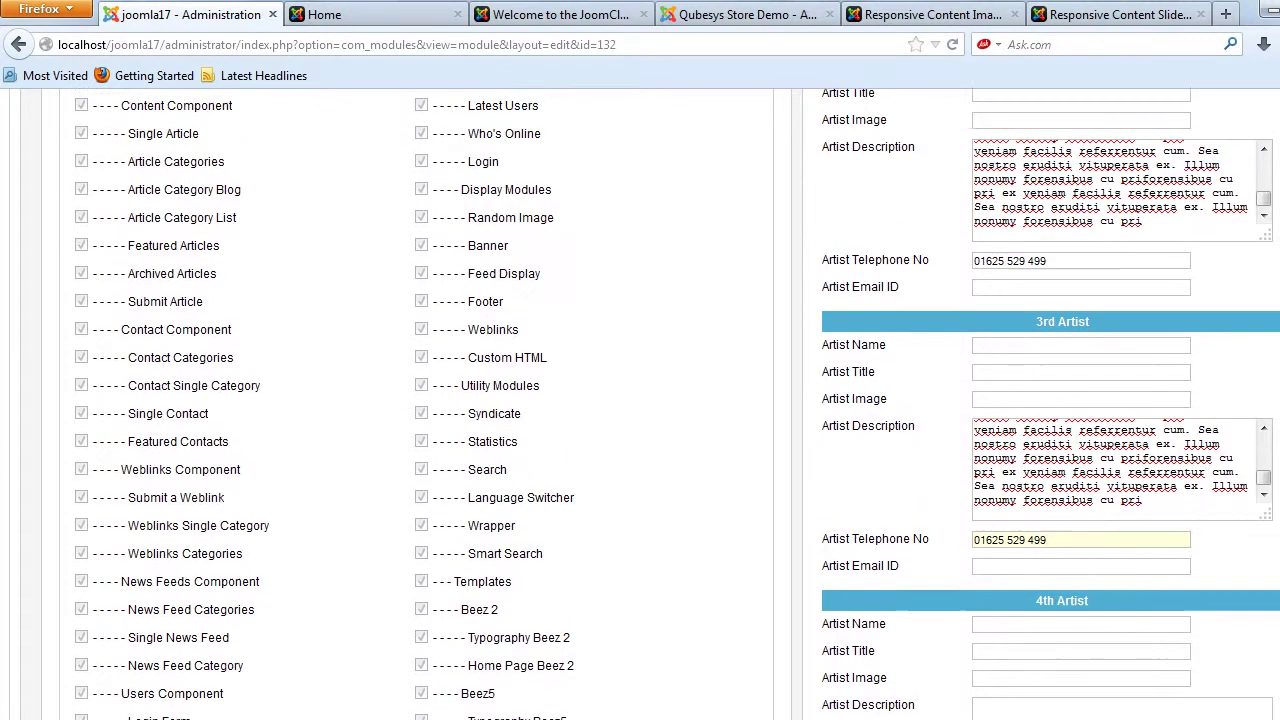
pyautogui.scroll(6, 640, 400)
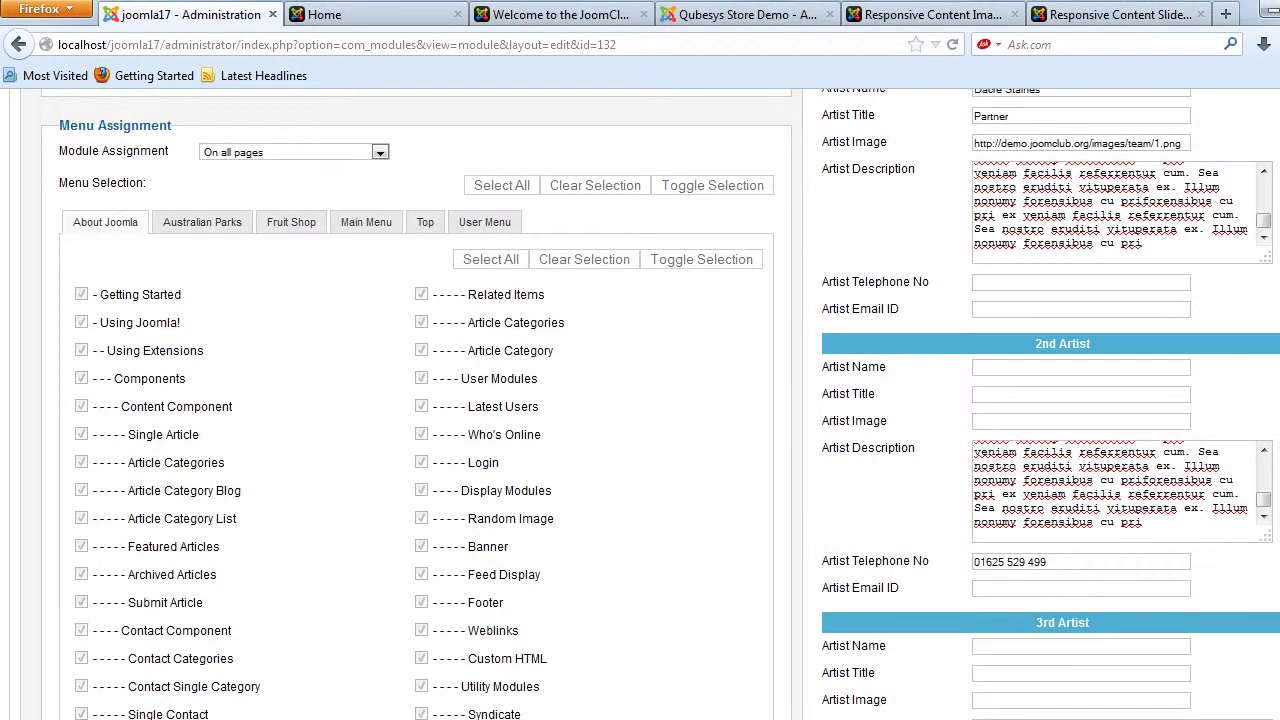
pyautogui.hotkey('ctrl', 'v')
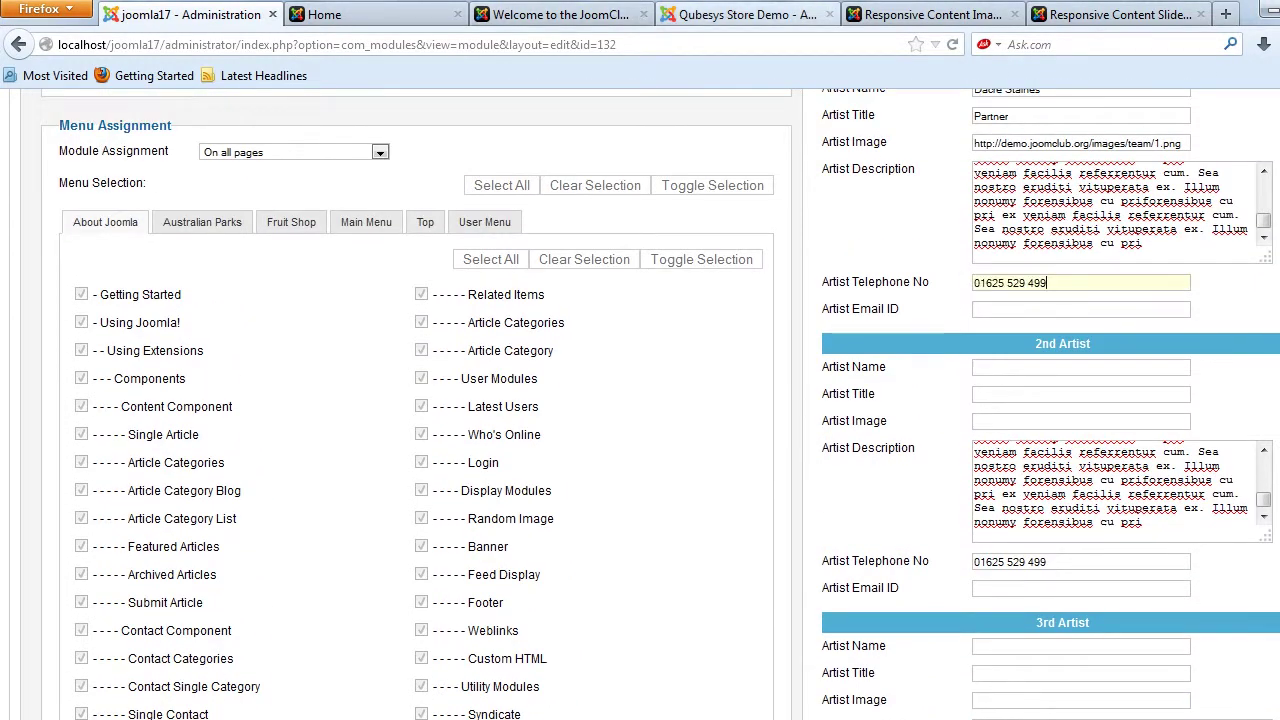
pyautogui.click(748, 15)
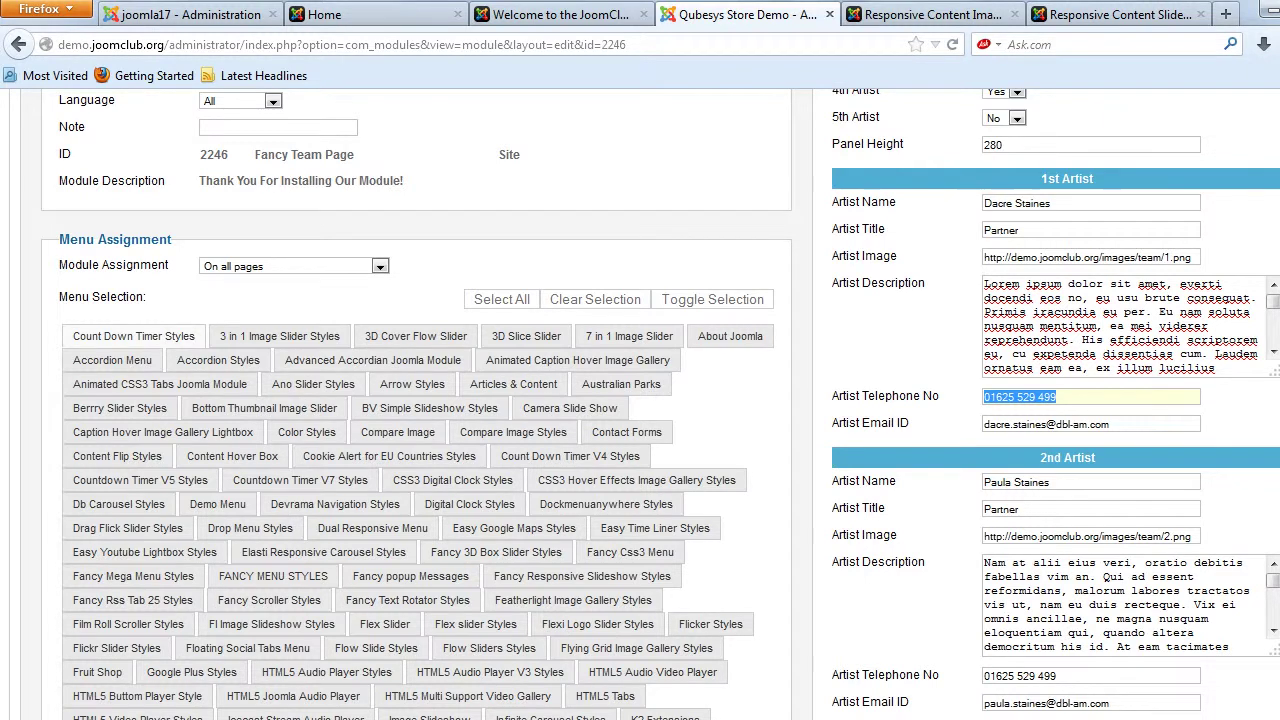
pyautogui.press('Tab')
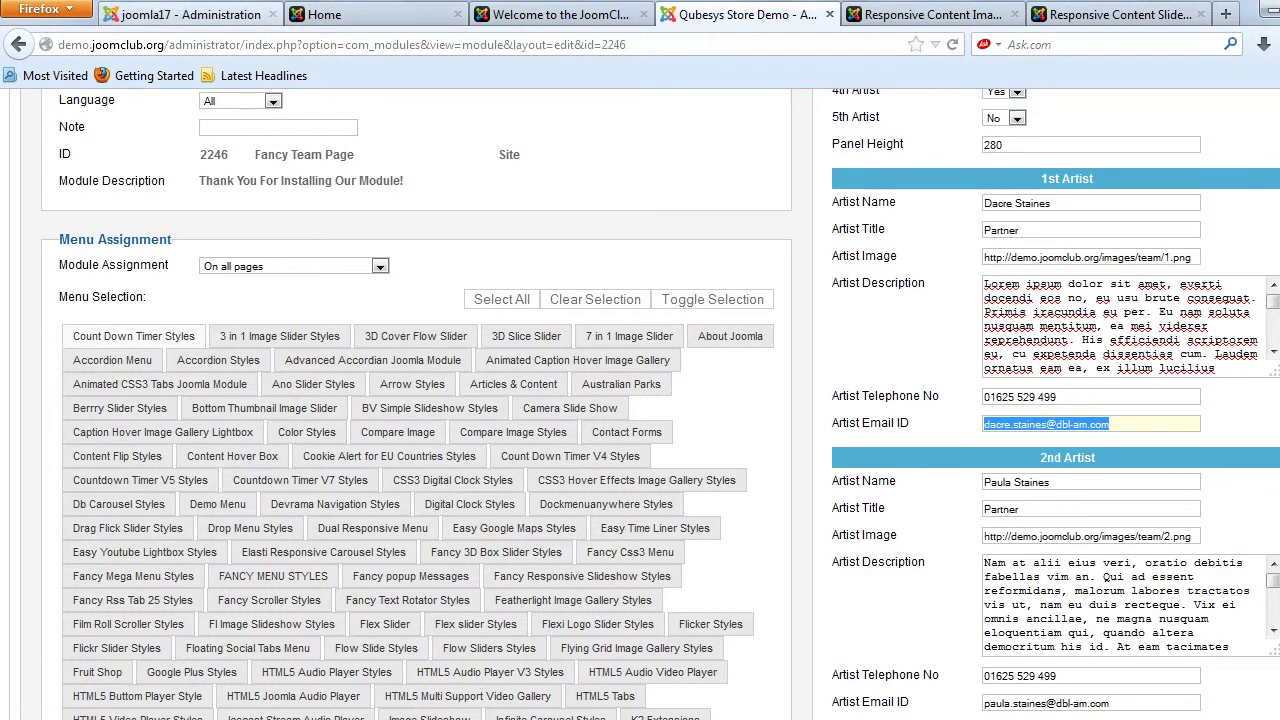
pyautogui.click(185, 14)
pyautogui.hotkey('ctrl', 'v')
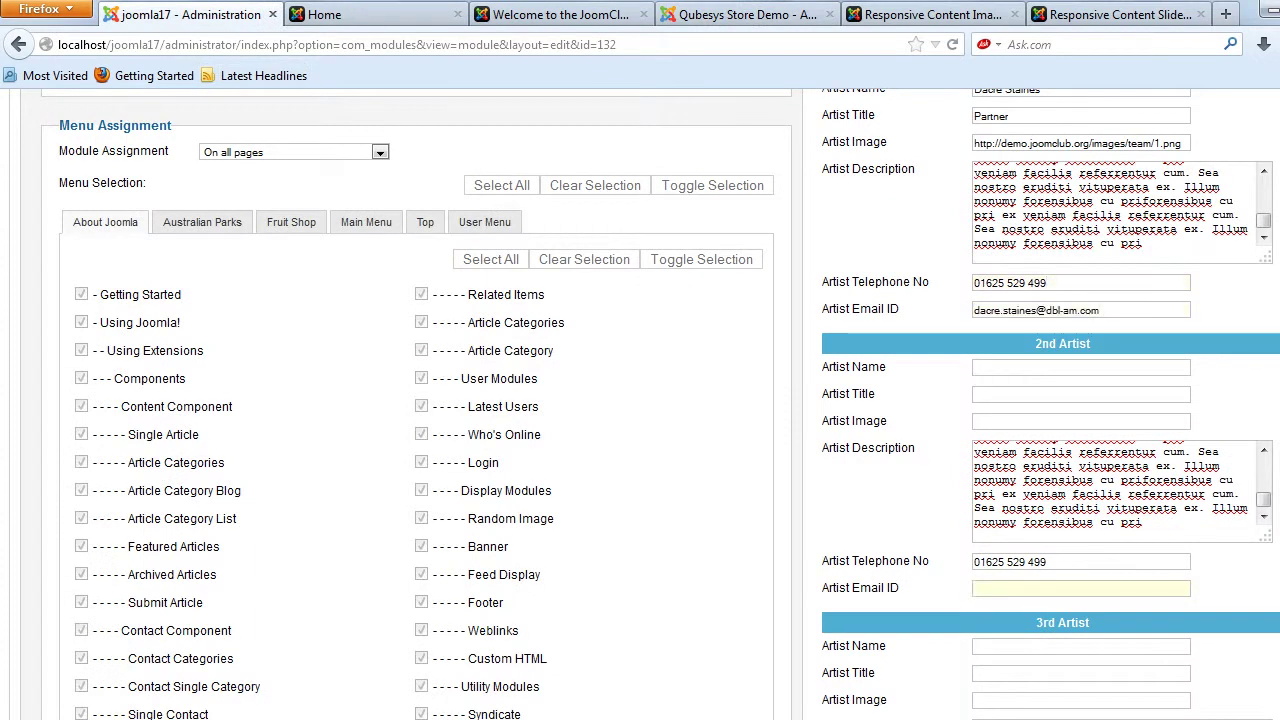
pyautogui.hotkey('ctrl', 'v')
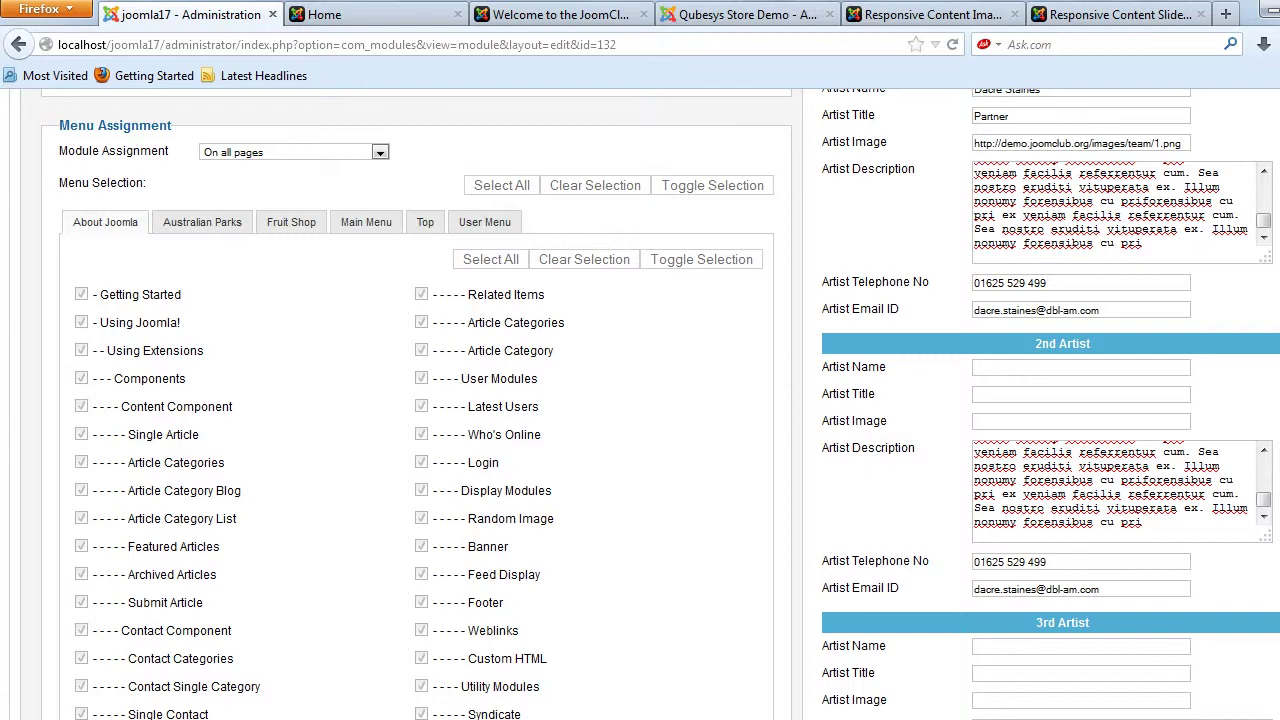
pyautogui.doubleClick(987, 589)
pyautogui.write('dzf')
pyautogui.scroll(-4, 640, 400)
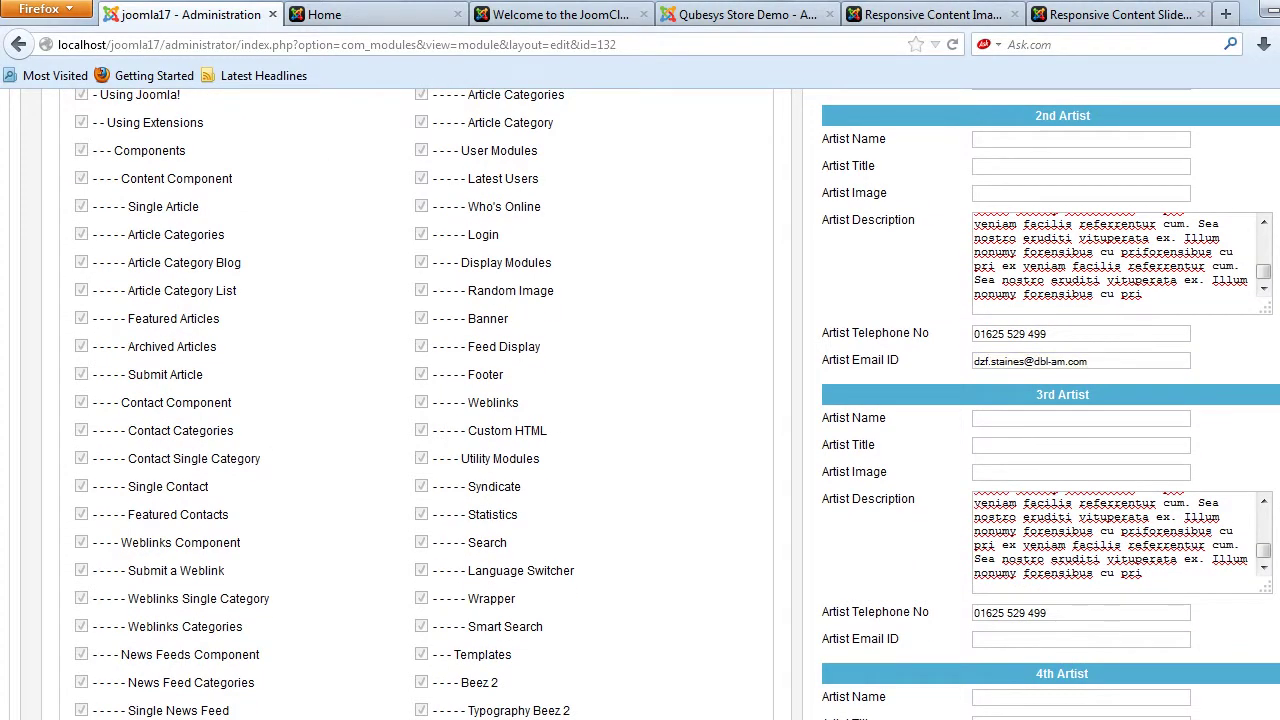
pyautogui.hotkey('ctrl', 'v')
pyautogui.hotkey('ctrl', 'b')
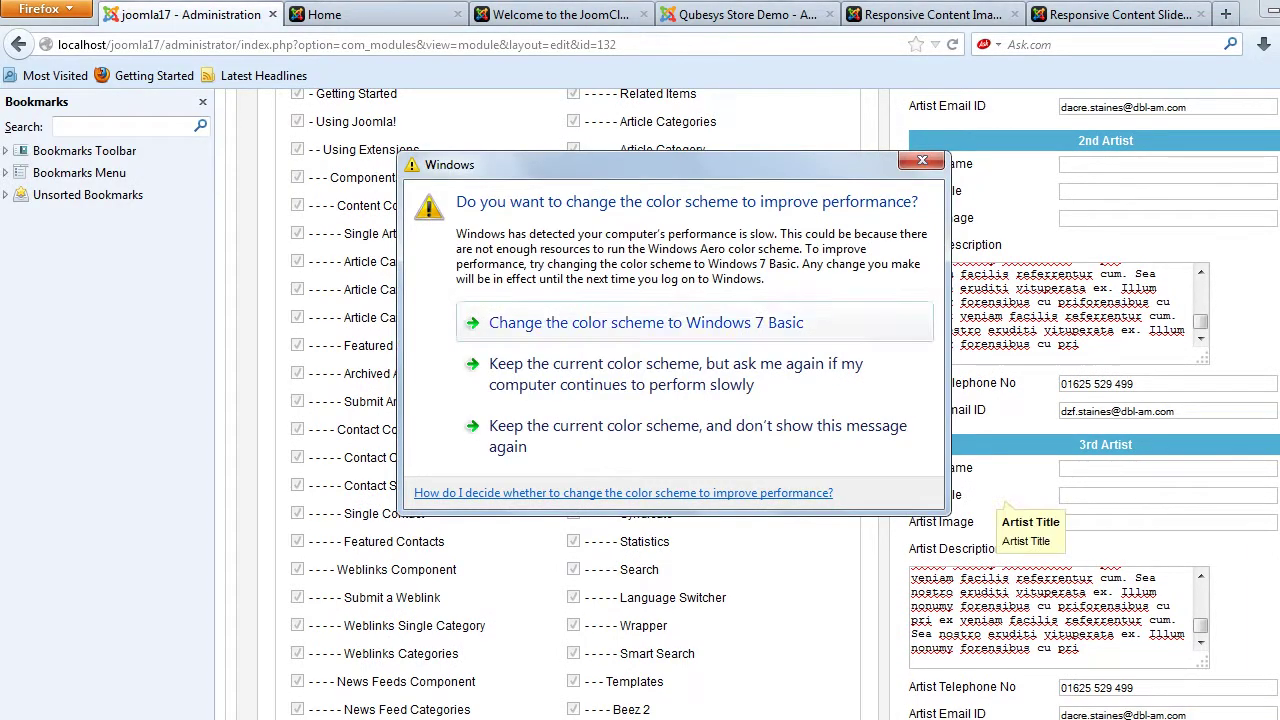
pyautogui.click(921, 161)
pyautogui.hotkey('ctrl', 'b')
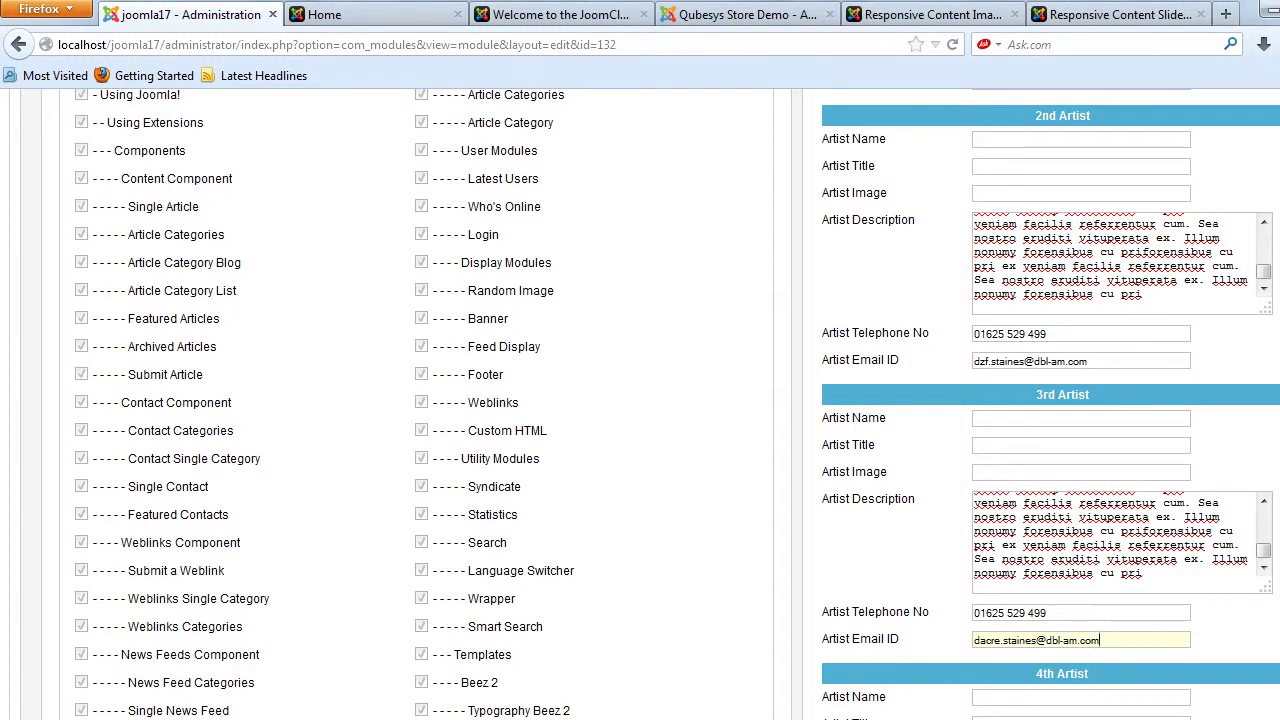
pyautogui.press('Home')
pyautogui.hotkey('ctrl', 'shift', 'Right')
pyautogui.write('fh')
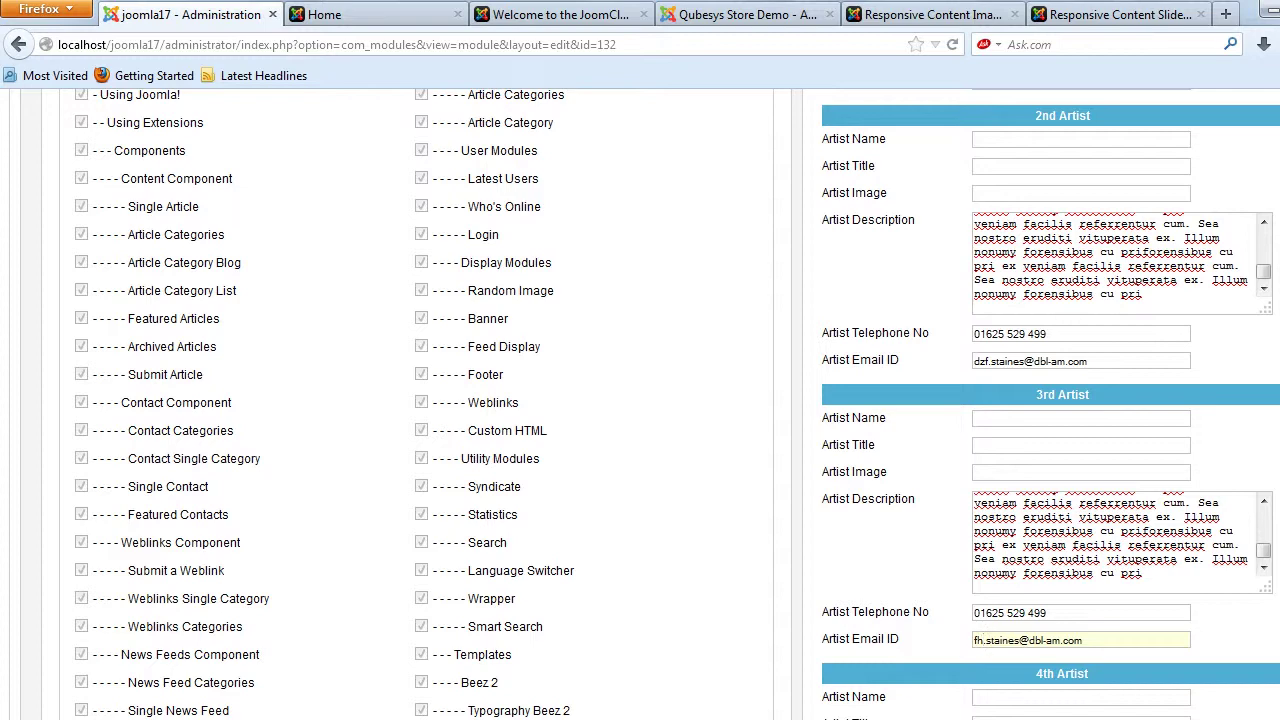
pyautogui.scroll(3, 1110, 542)
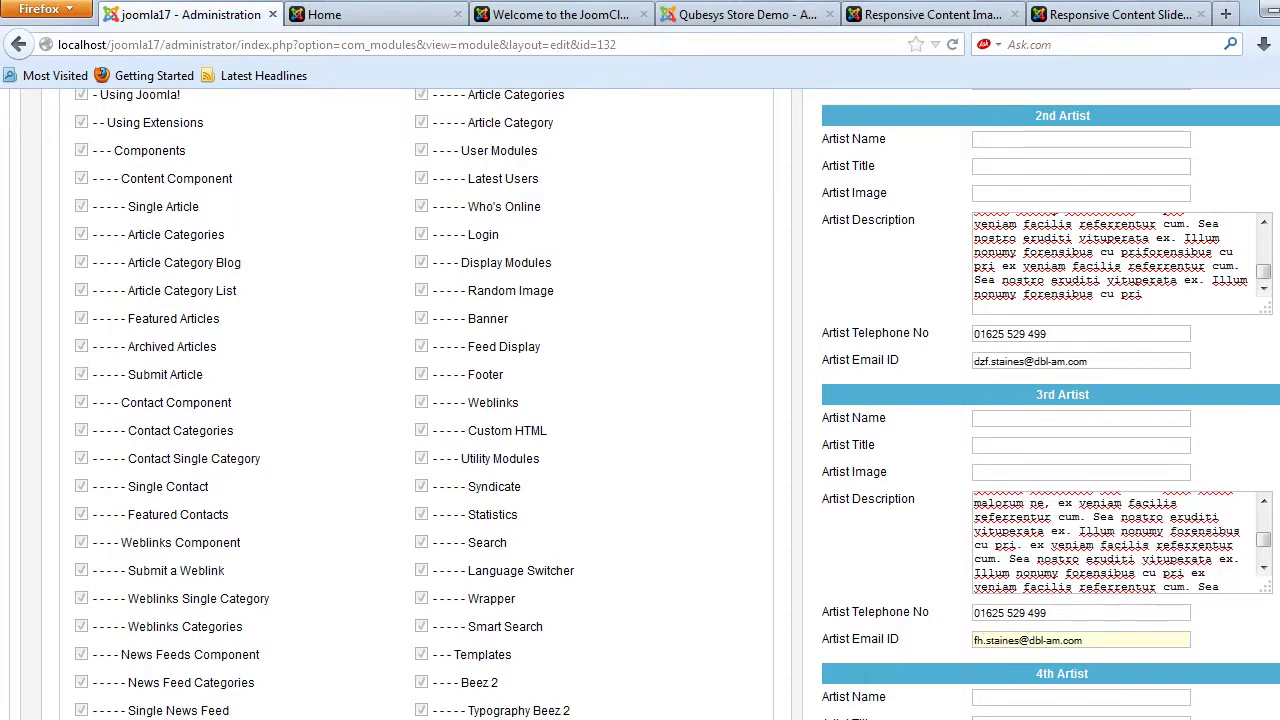
pyautogui.scroll(2, 900, 500)
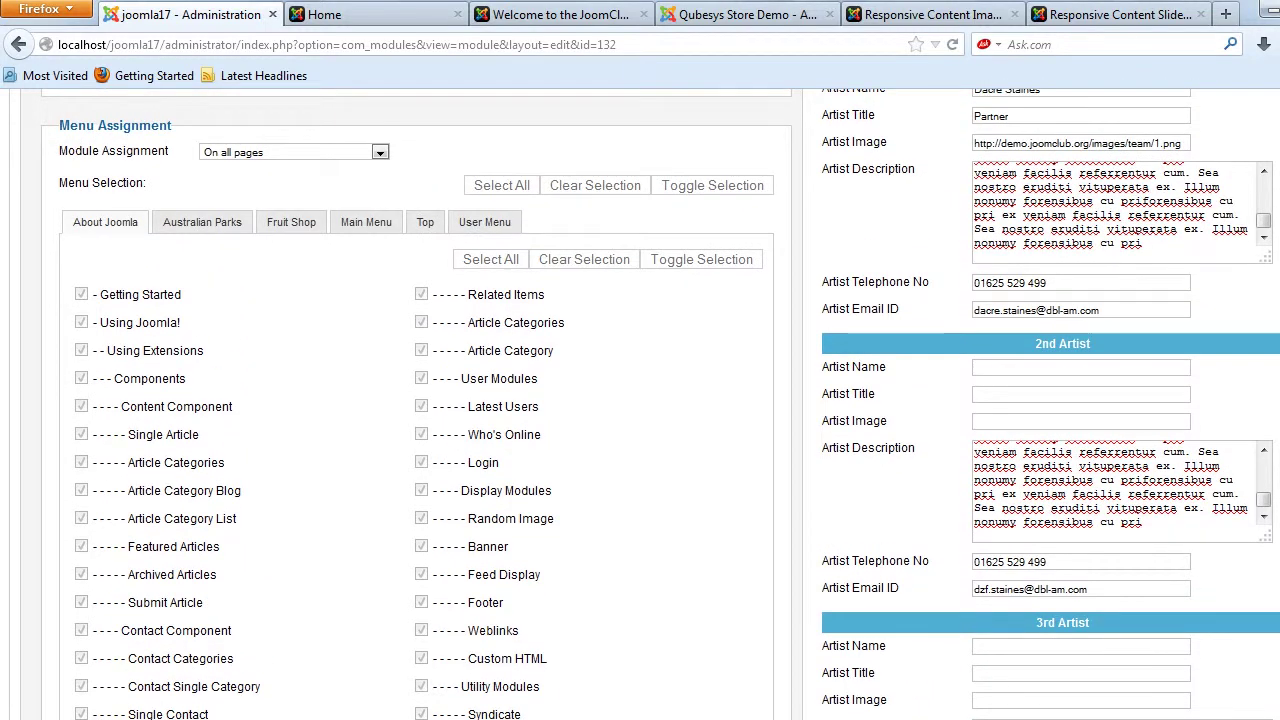
pyautogui.moveTo(1007, 283); pyautogui.dragTo(1048, 283)
pyautogui.write('hgth')
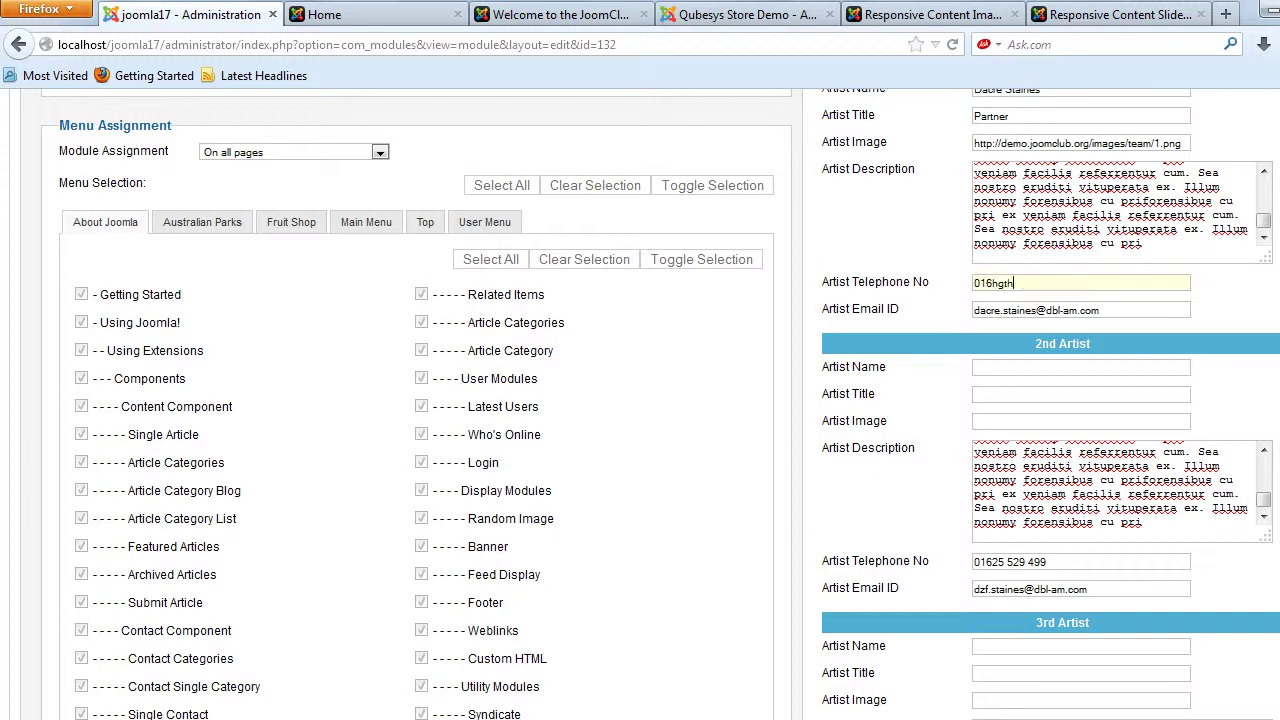
pyautogui.hotkey('ctrl', 'z')
# Change the digits after the area code in the 1st Artist's and 2nd Artist's telephone numbers.
pyautogui.click(1008, 283)
pyautogui.moveTo(1027, 283); pyautogui.dragTo(1006, 283)
pyautogui.write('d')
pyautogui.press('BackSpace')
pyautogui.write('67499')
pyautogui.press('Right')
pyautogui.doubleClick(1016, 562)
pyautogui.write('678')
# Copy the 2nd Artist's name from the demo site's module into the local module's 2nd Artist name.
pyautogui.scroll(4, 640, 400)
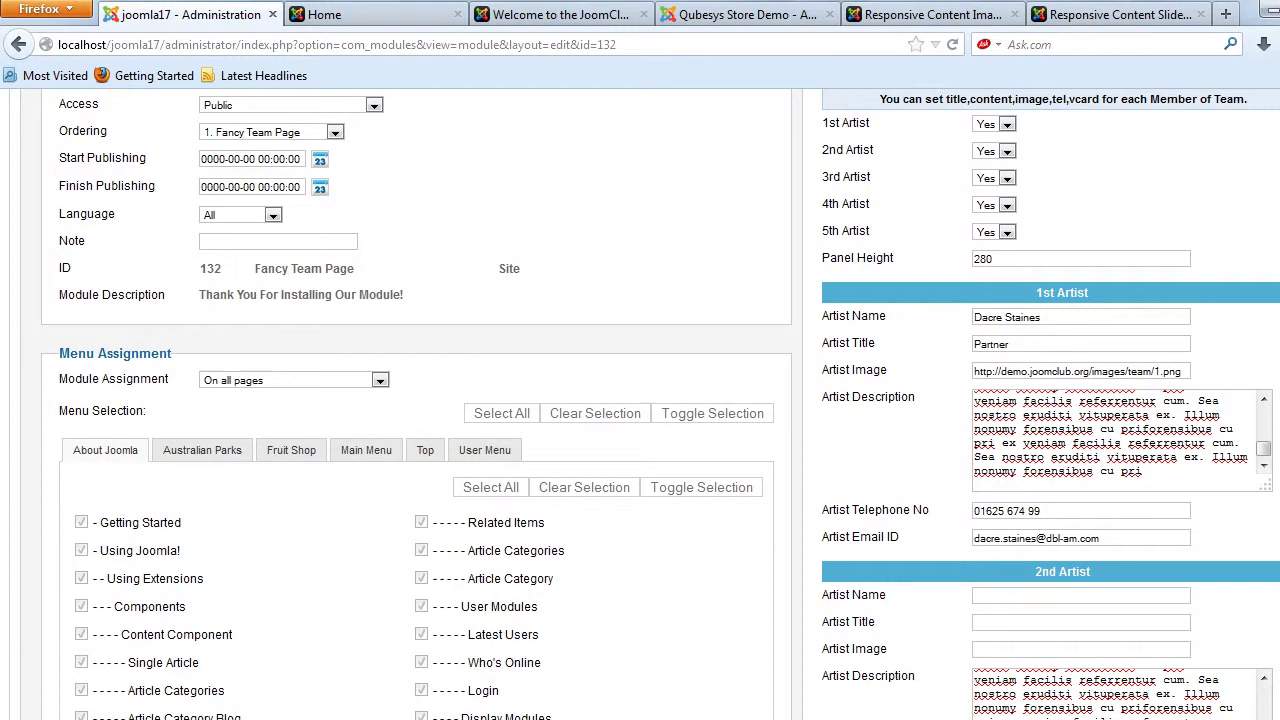
pyautogui.click(748, 15)
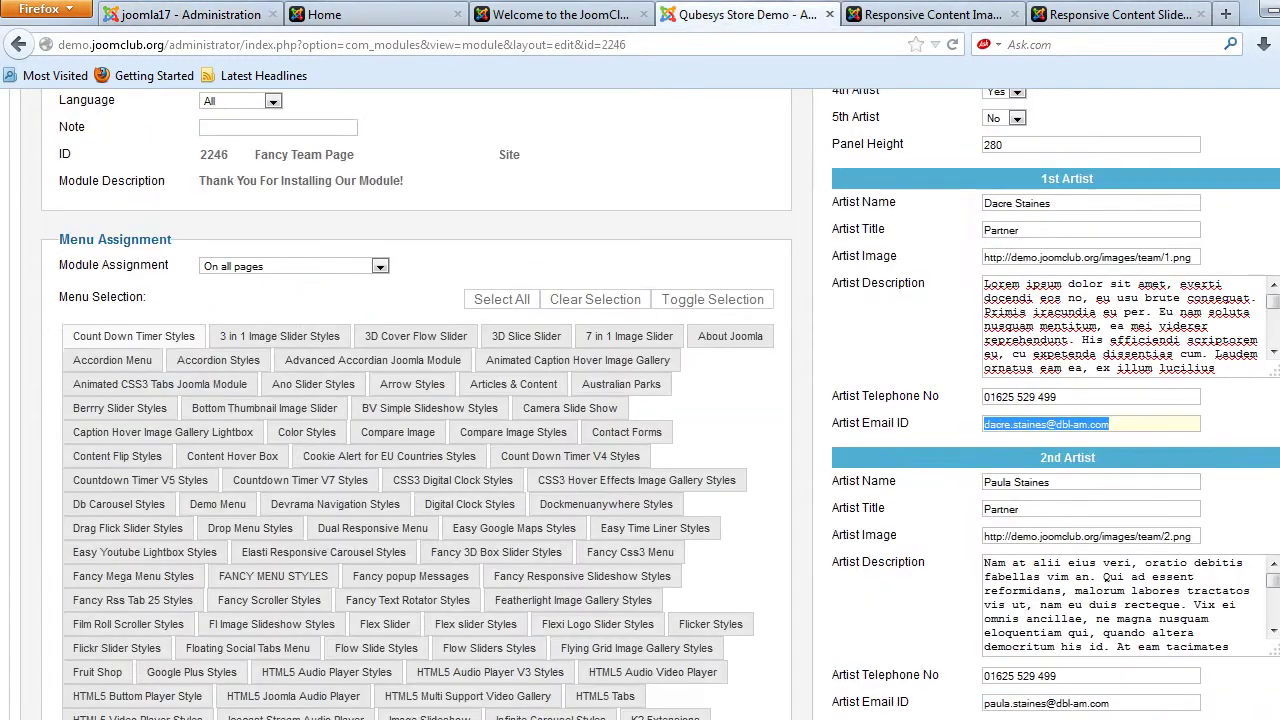
pyautogui.moveTo(1054, 483); pyautogui.dragTo(982, 483)
pyautogui.hotkey('ctrl', 'c')
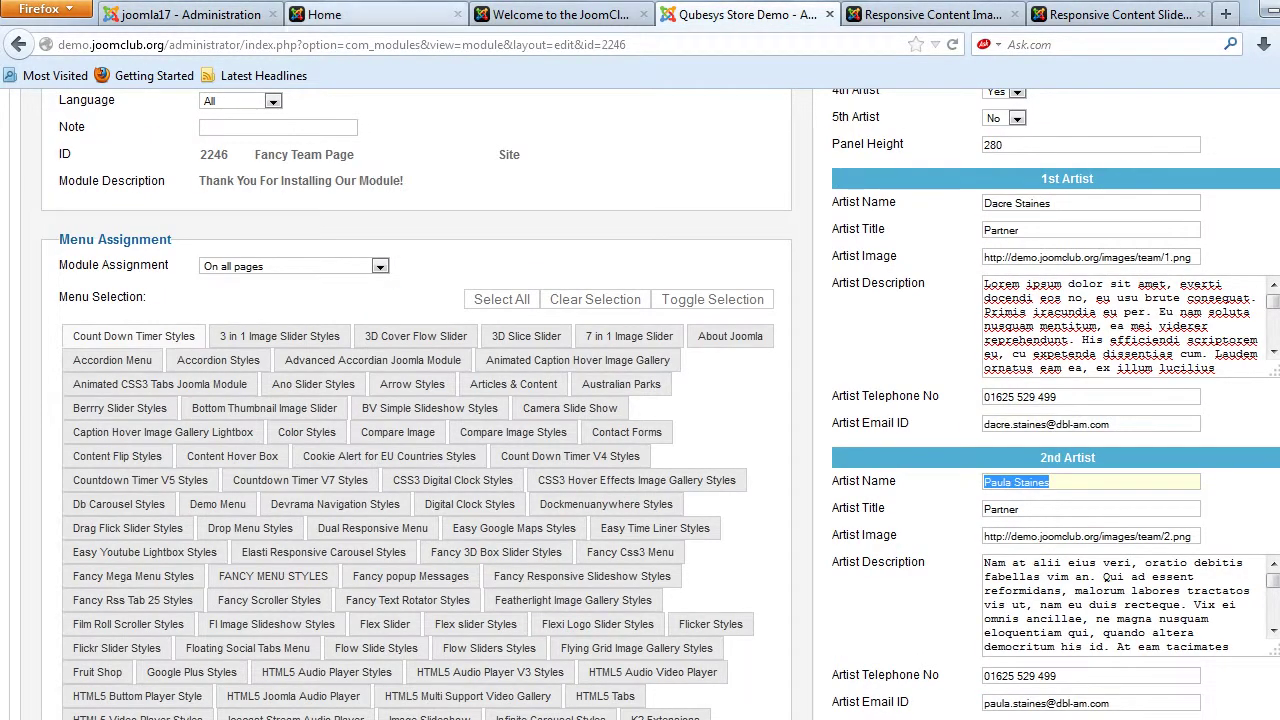
pyautogui.click(190, 15)
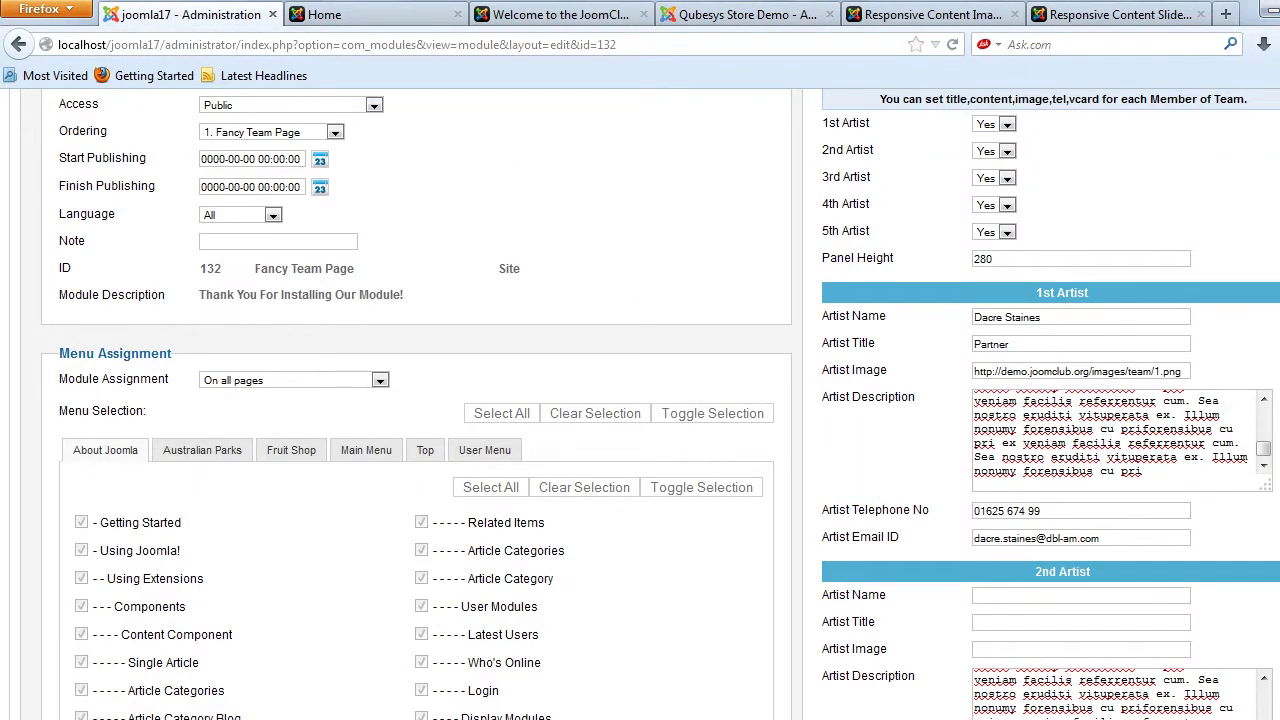
pyautogui.hotkey('ctrl', 'v')
pyautogui.scroll(-2, 660, 400)
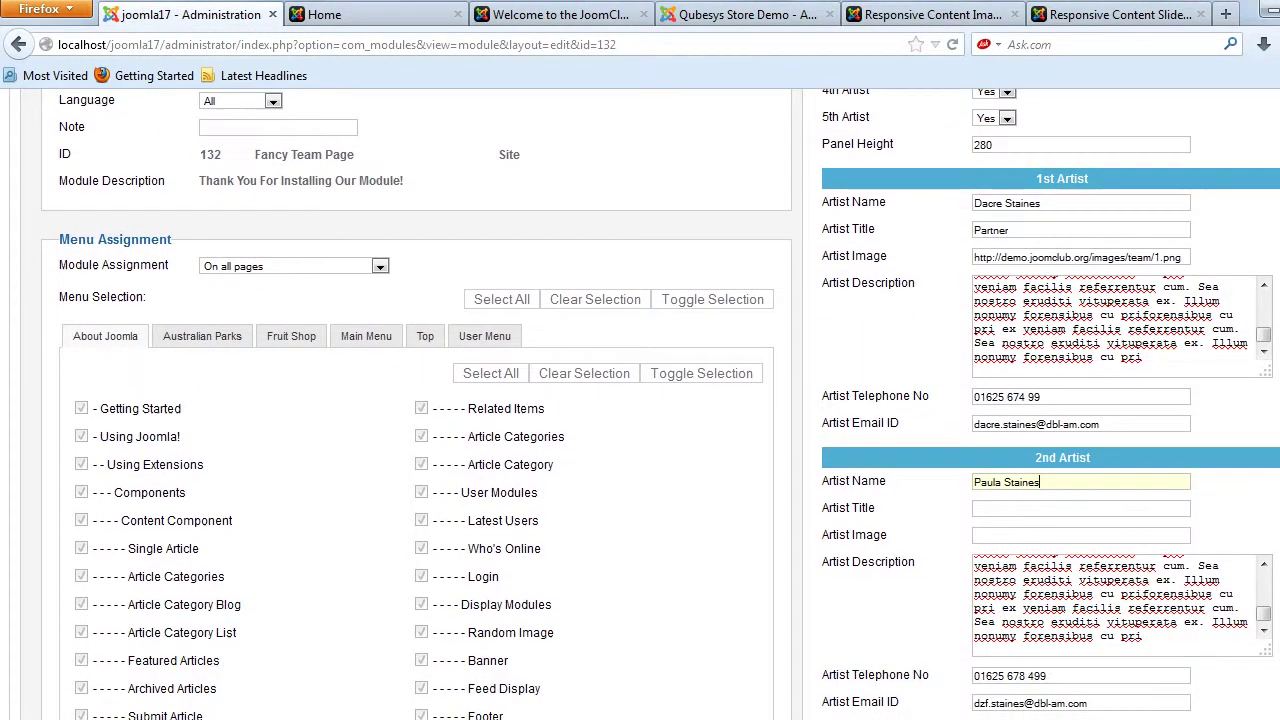
pyautogui.click(748, 15)
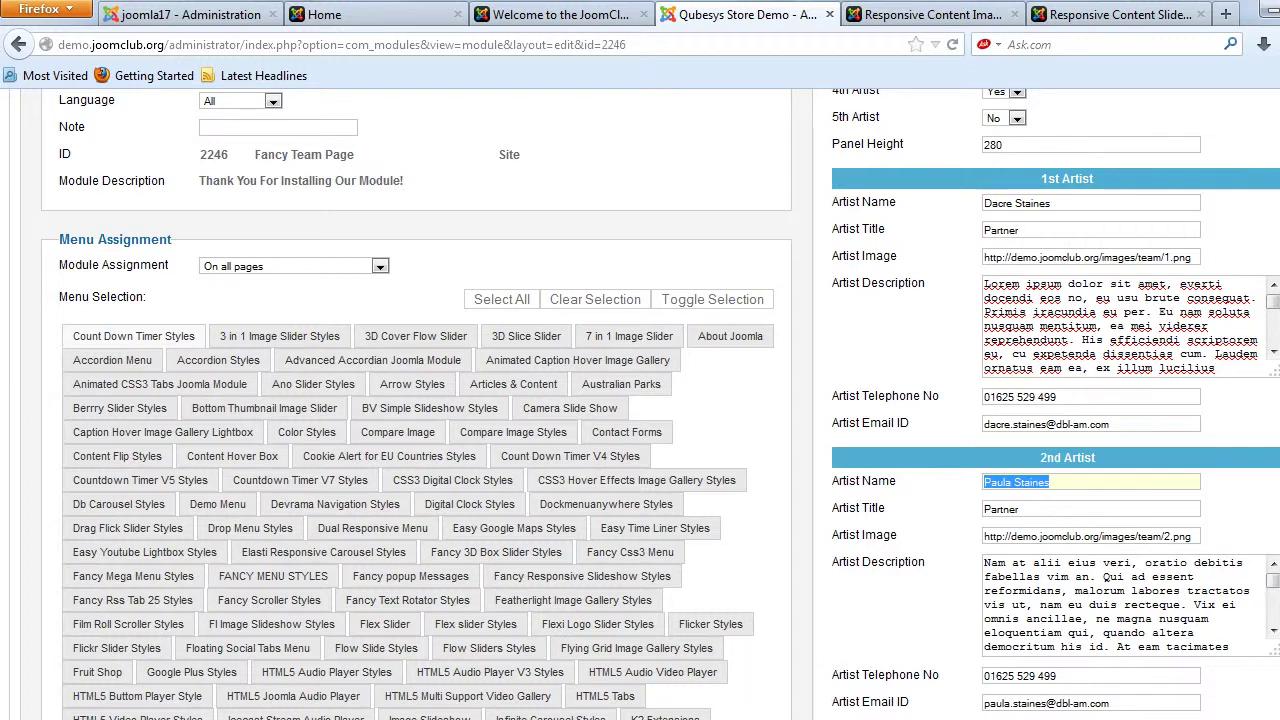
pyautogui.click(1099, 537)
pyautogui.hotkey('ctrl', 'a')
pyautogui.hotkey('ctrl', 'c')
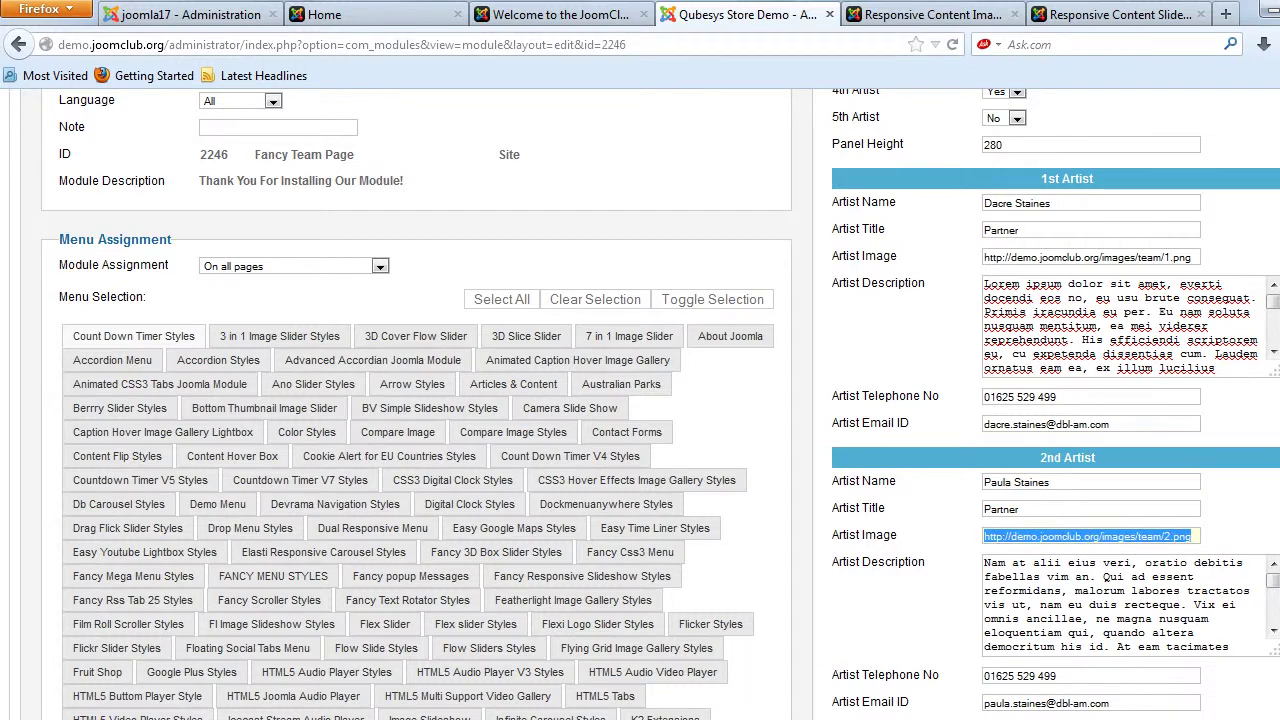
pyautogui.hotkey('ctrl', '1')
pyautogui.hotkey('ctrl', 'v')
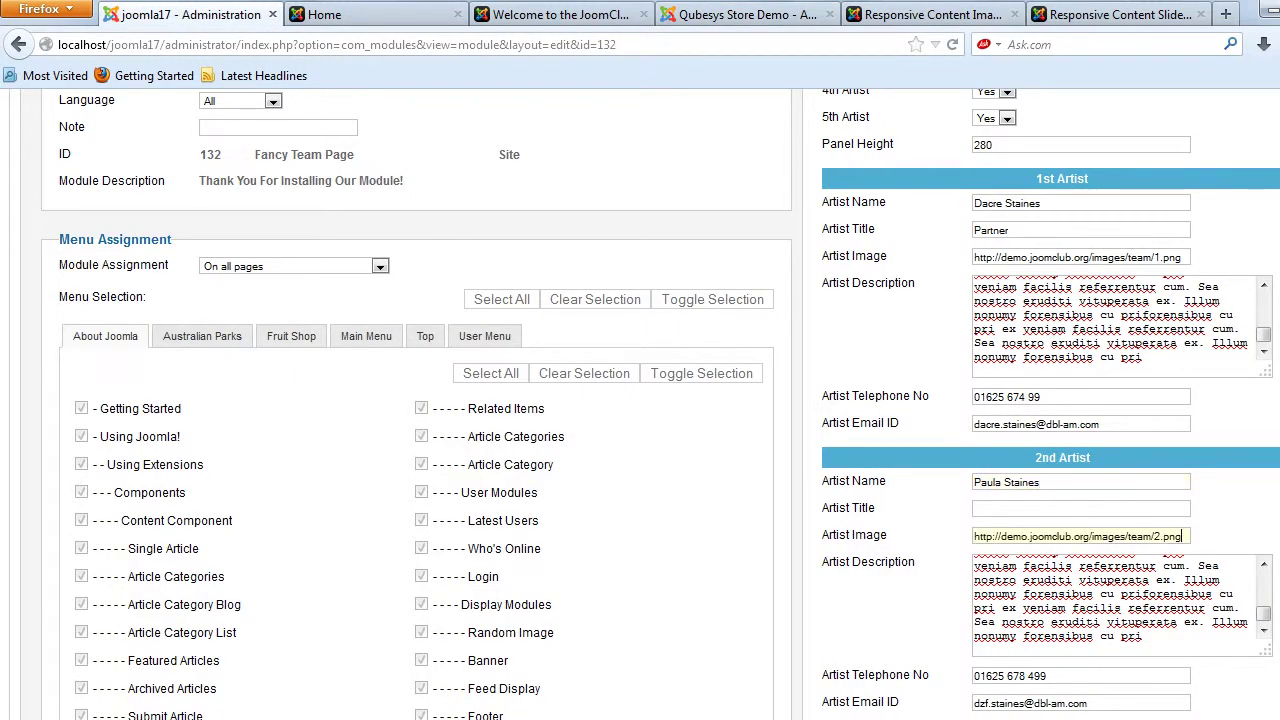
pyautogui.click(1080, 509)
pyautogui.write('xdhnjg')
pyautogui.scroll(-1, 1080, 509)
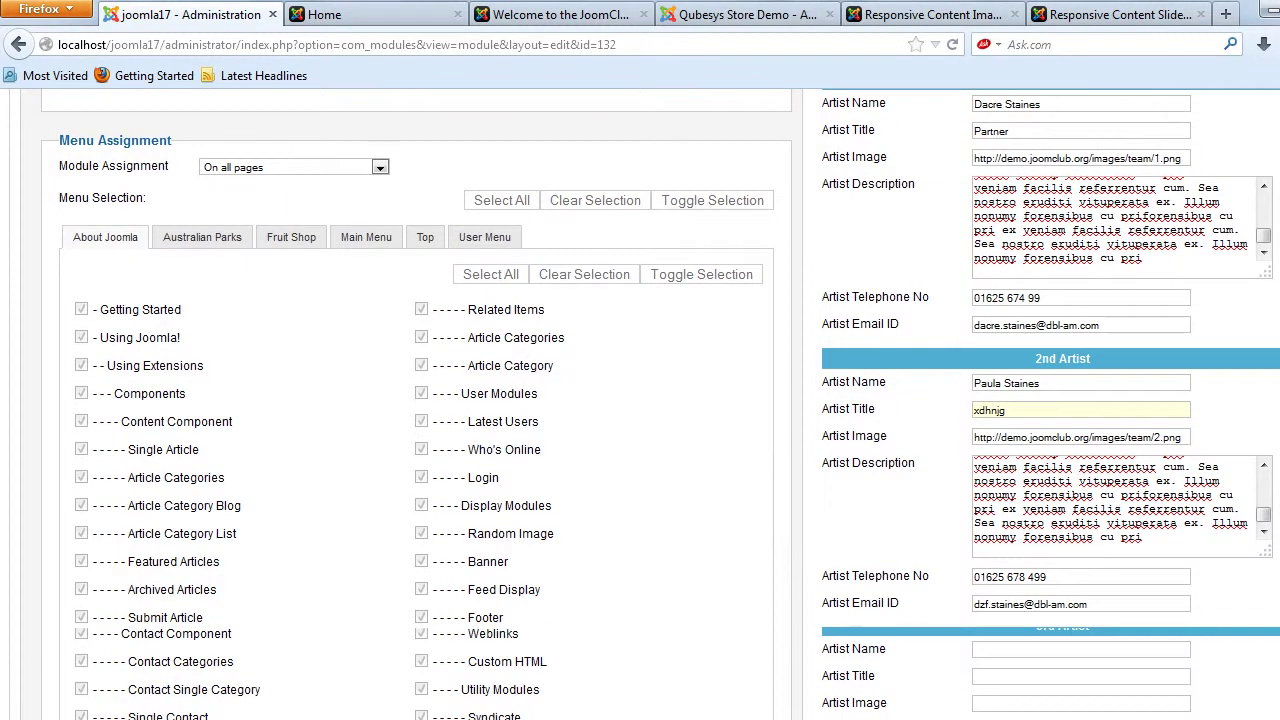
pyautogui.scroll(-4, 640, 400)
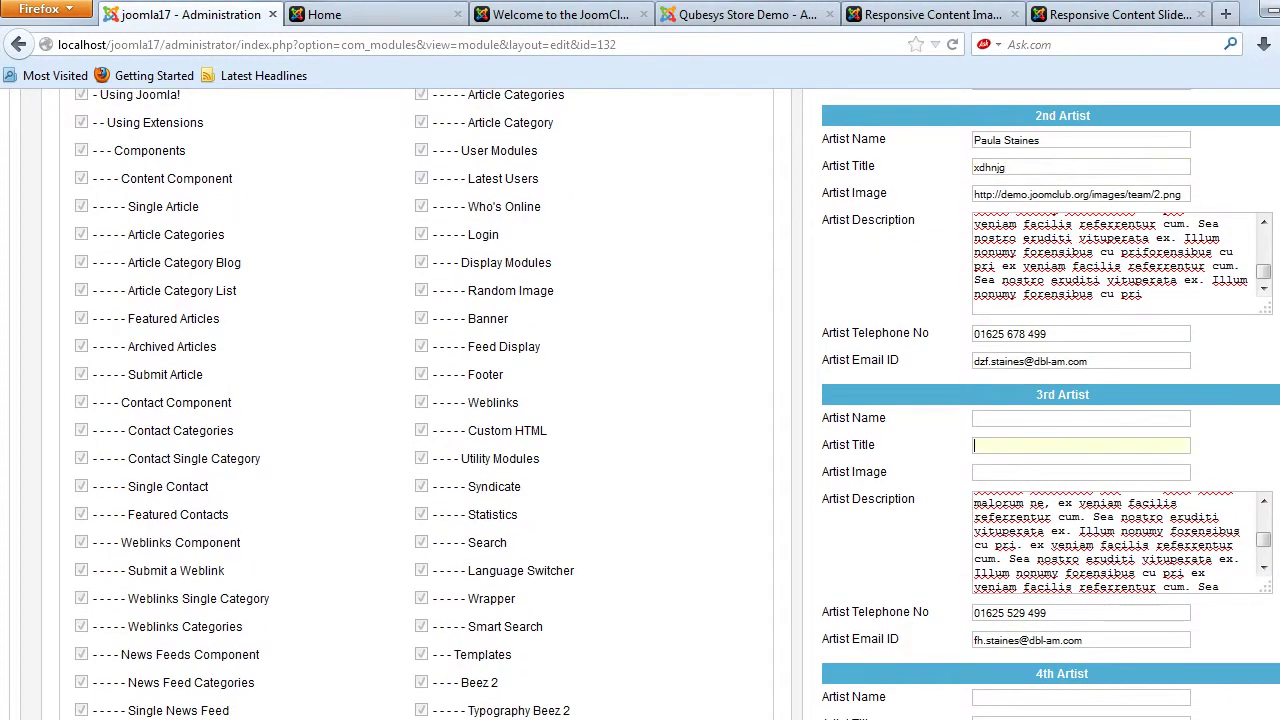
pyautogui.hotkey('ctrl', 'b')
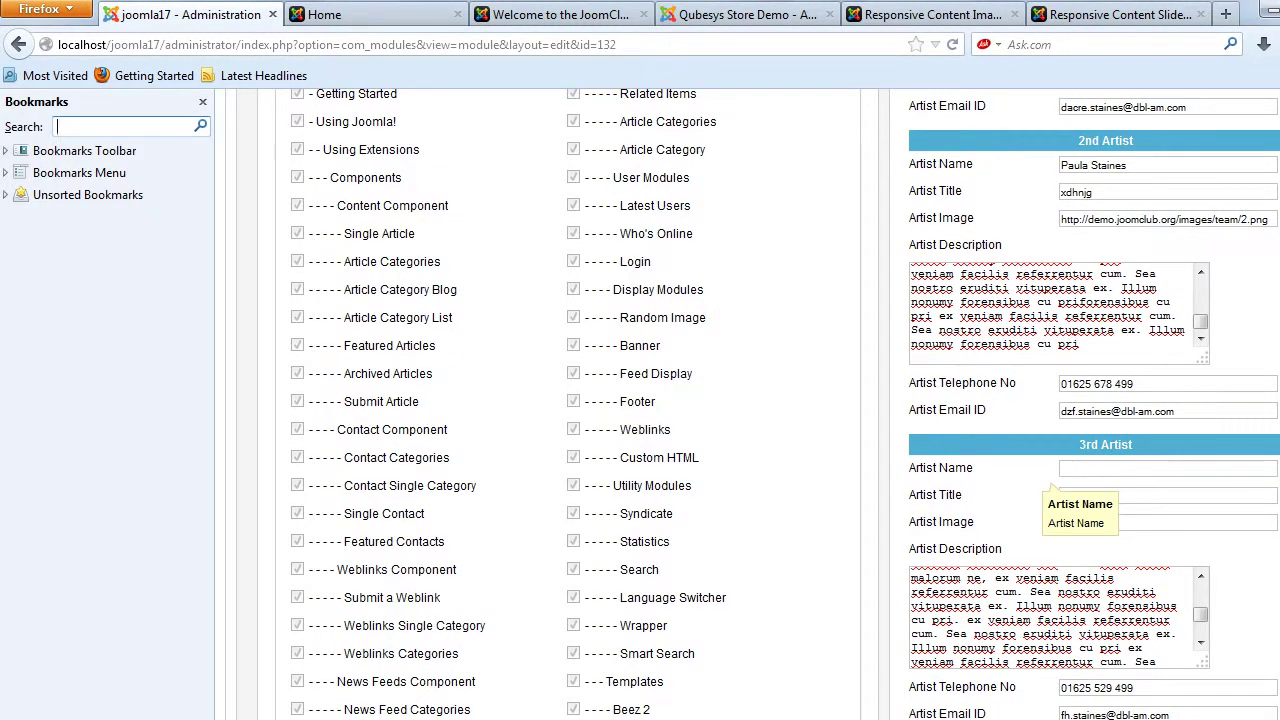
pyautogui.hotkey('ctrl', 'b')
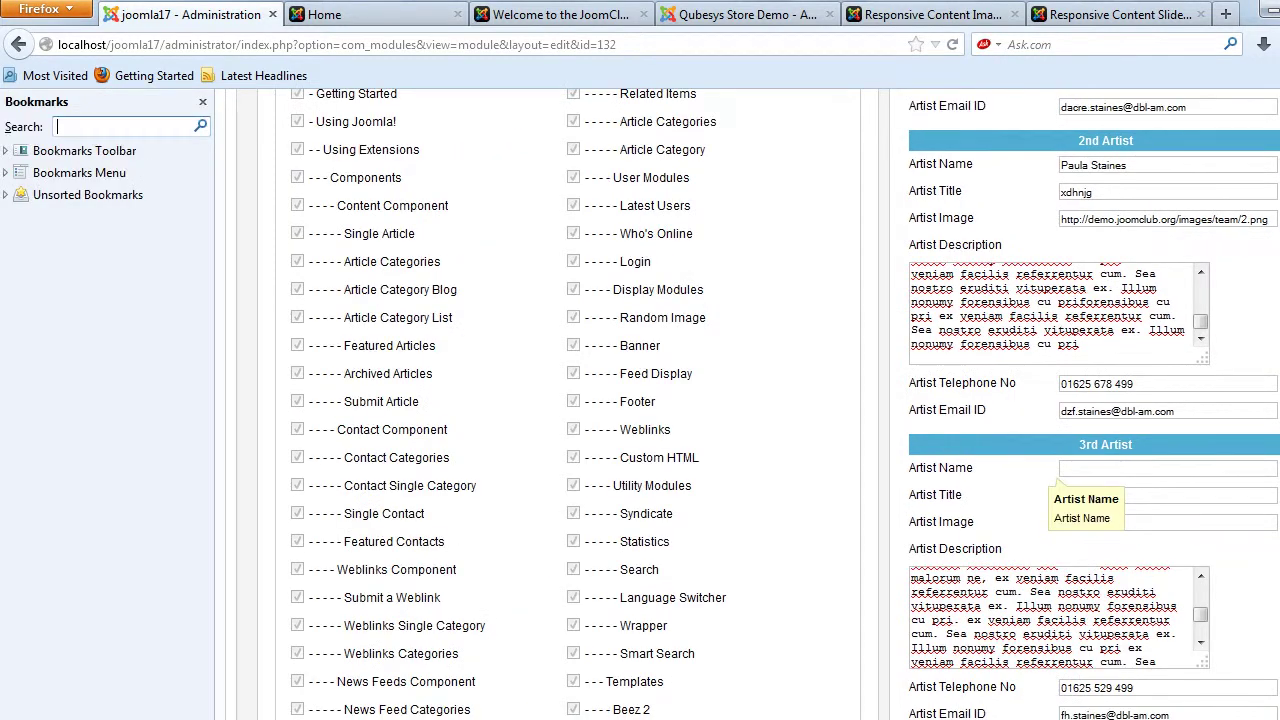
pyautogui.hotkey('ctrl', 'v')
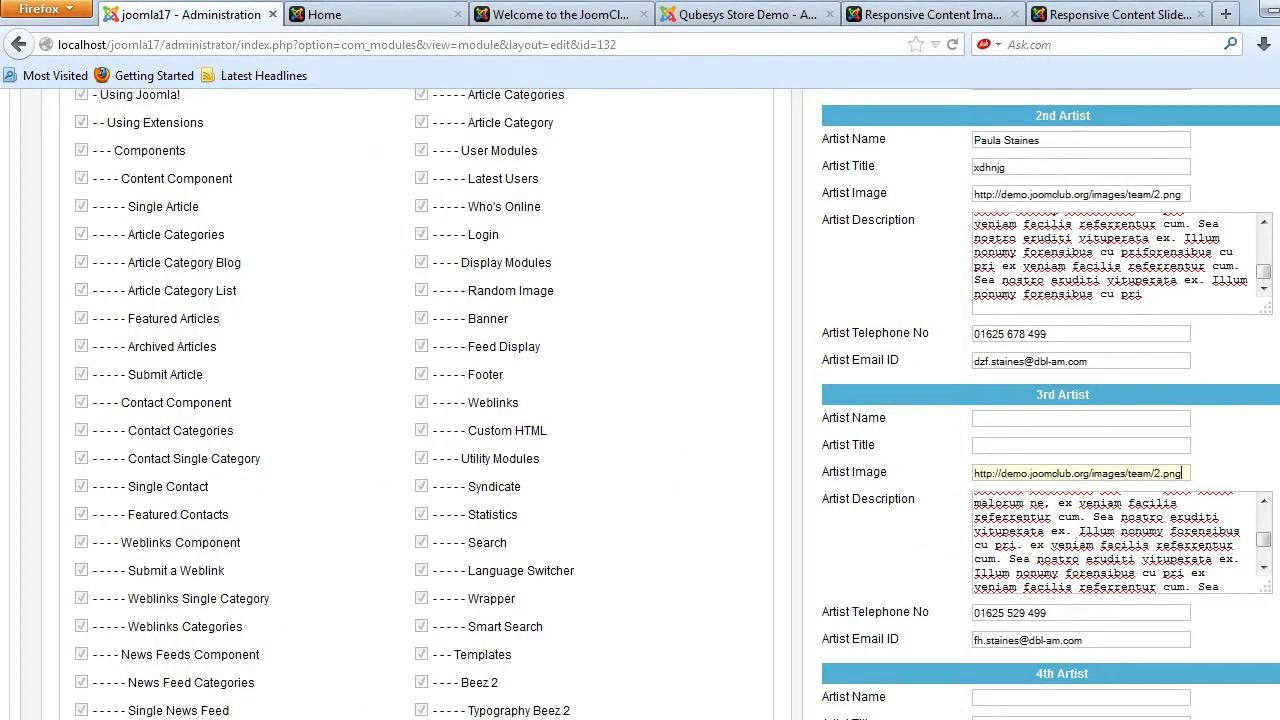
# Set the 3rd Artist's title to xfcbhfh and the 3rd Artist's name to gjtkm.
pyautogui.write('xfcbhfh')
pyautogui.click(1040, 419)
pyautogui.write('gjtkm')
# Set the 5th Artist and 4th Artist options in the team panel settings to No.
pyautogui.scroll(8, 640, 400)
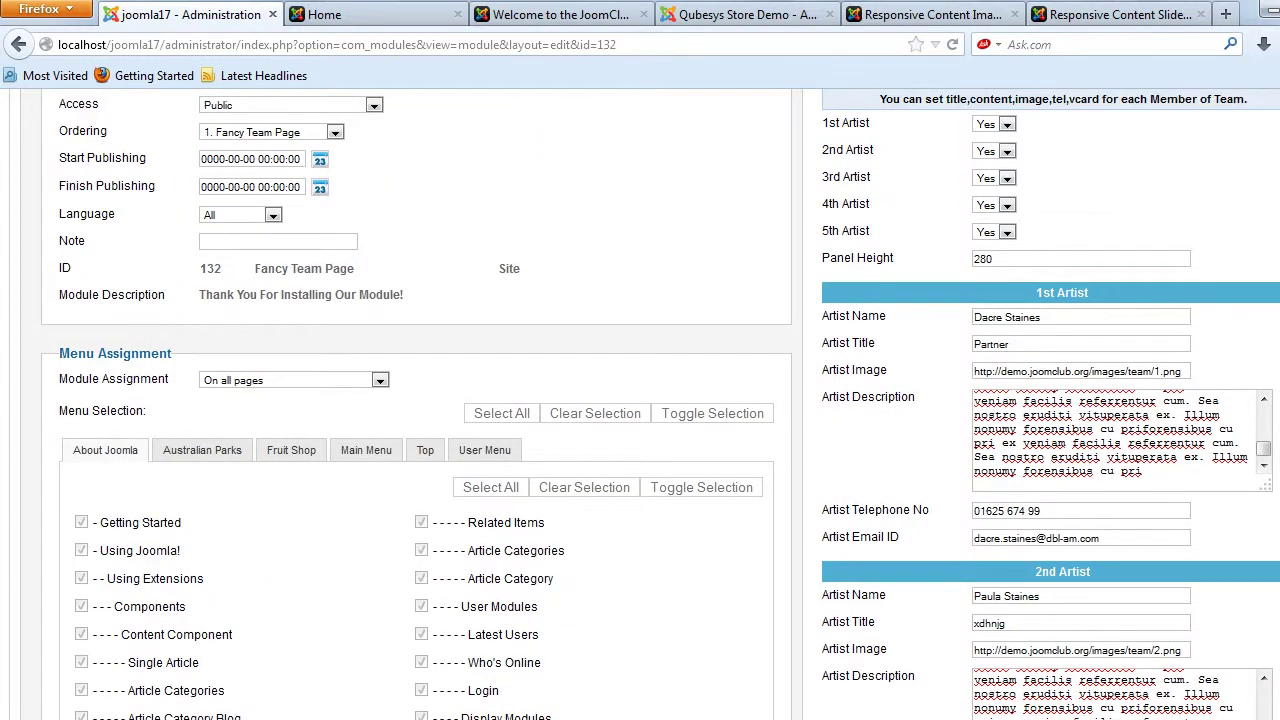
pyautogui.scroll(2, 640, 400)
pyautogui.click(1000, 345)
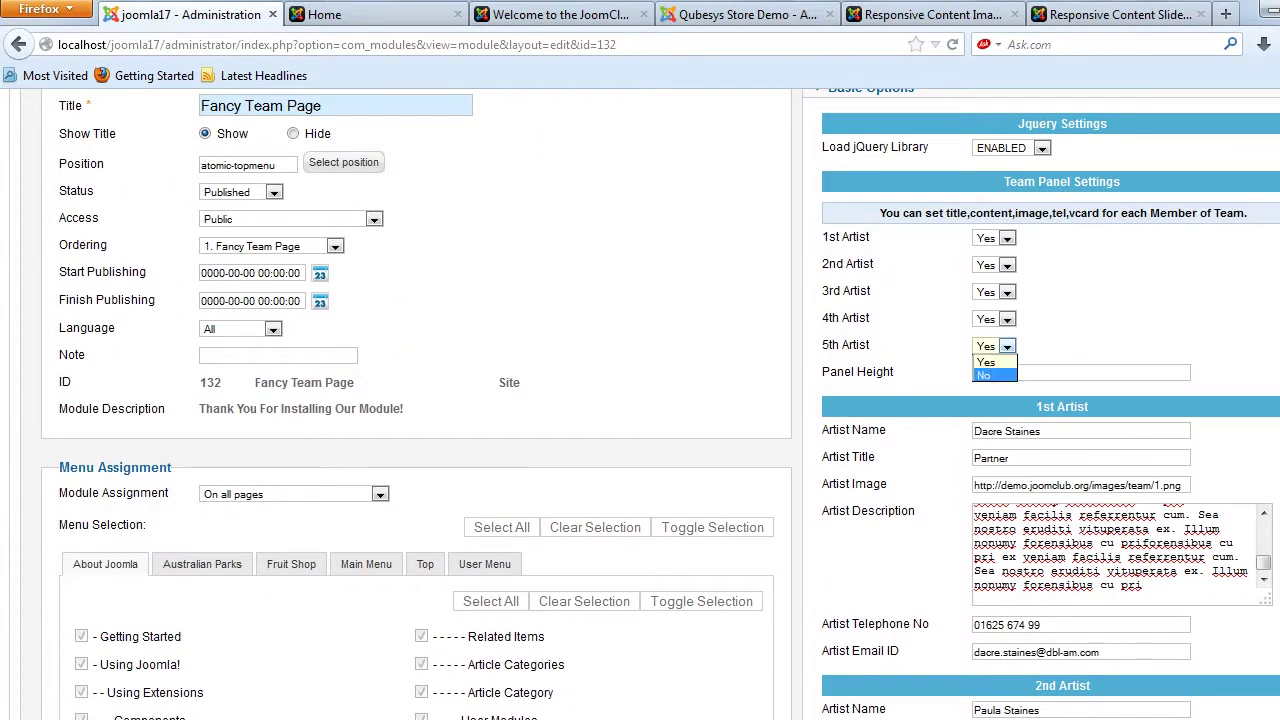
pyautogui.click(984, 375)
pyautogui.click(995, 318)
pyautogui.click(985, 348)
# Save the Fancy Team Page module and open the local site's front end to view the team panel.
pyautogui.scroll(1, 640, 400)
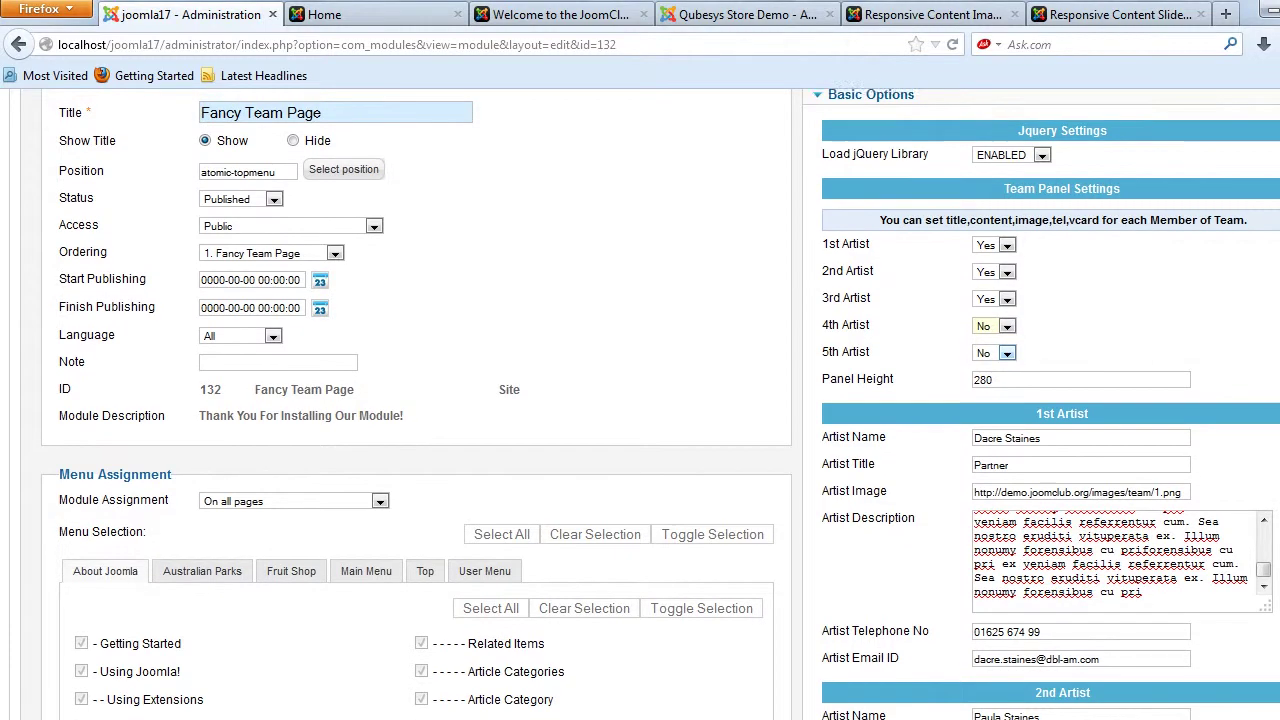
pyautogui.scroll(4, 640, 400)
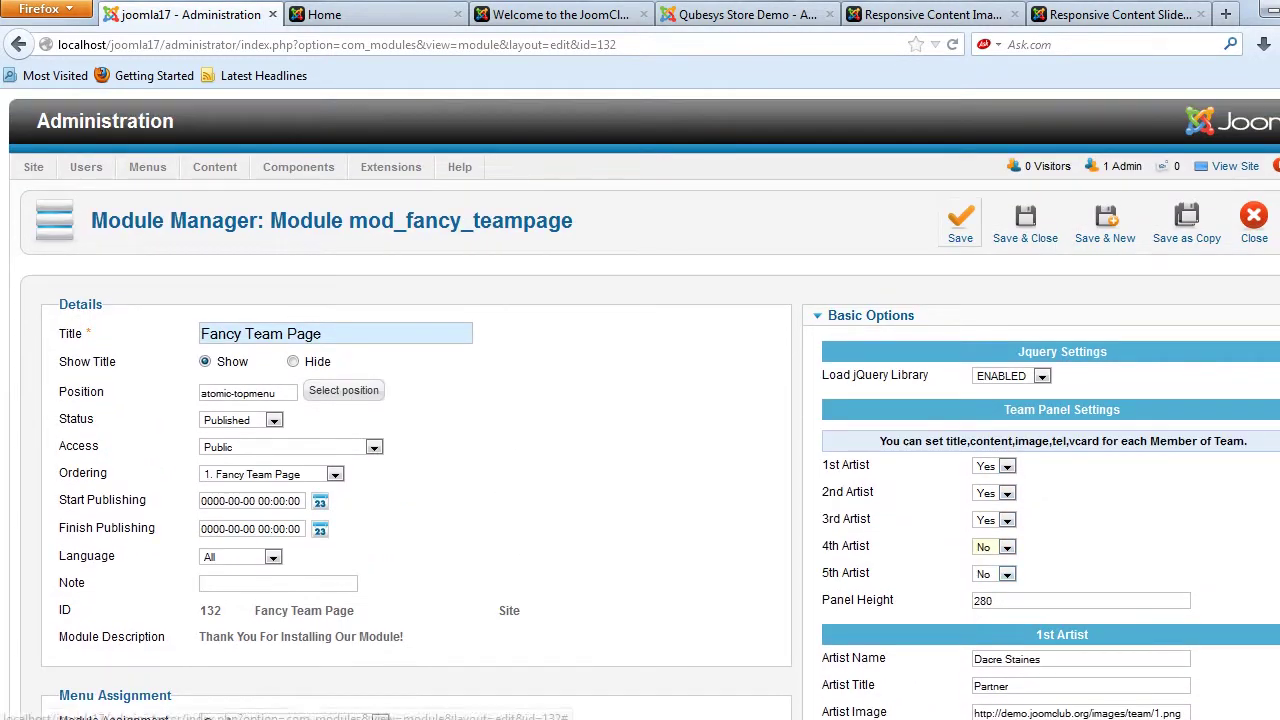
pyautogui.click(960, 222)
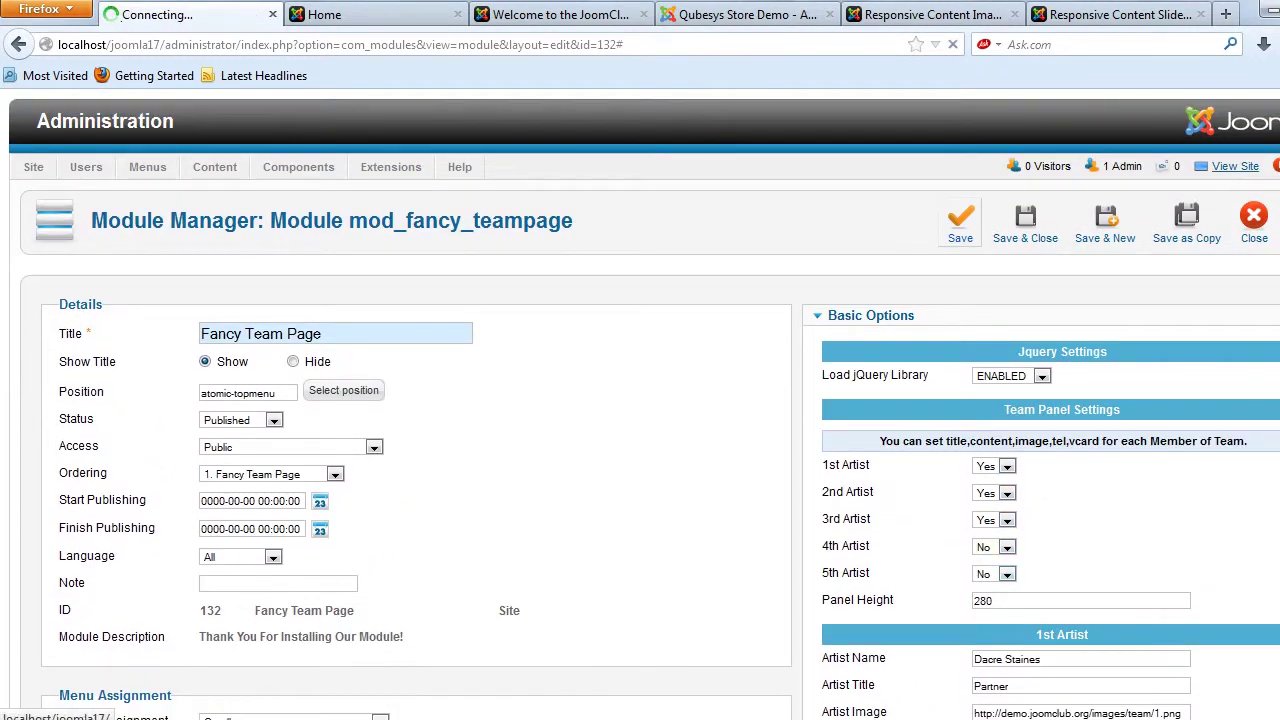
pyautogui.click(1235, 167)
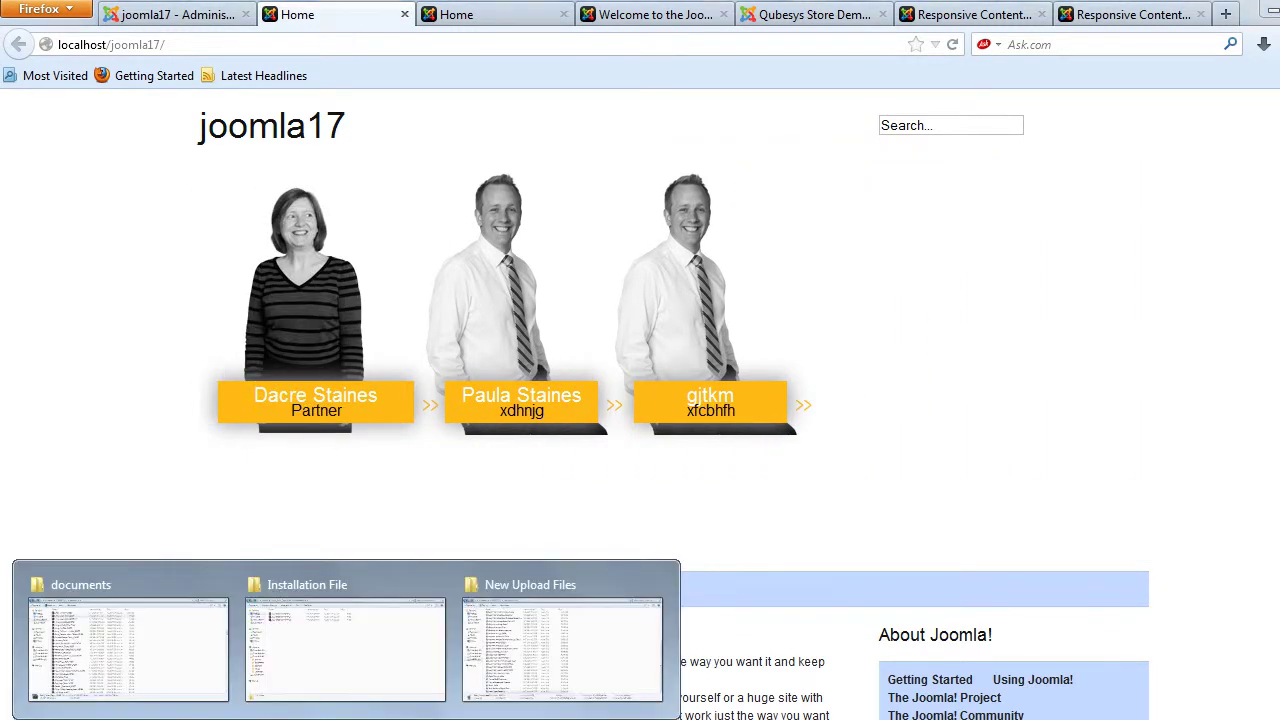
pyautogui.click(397, 719)
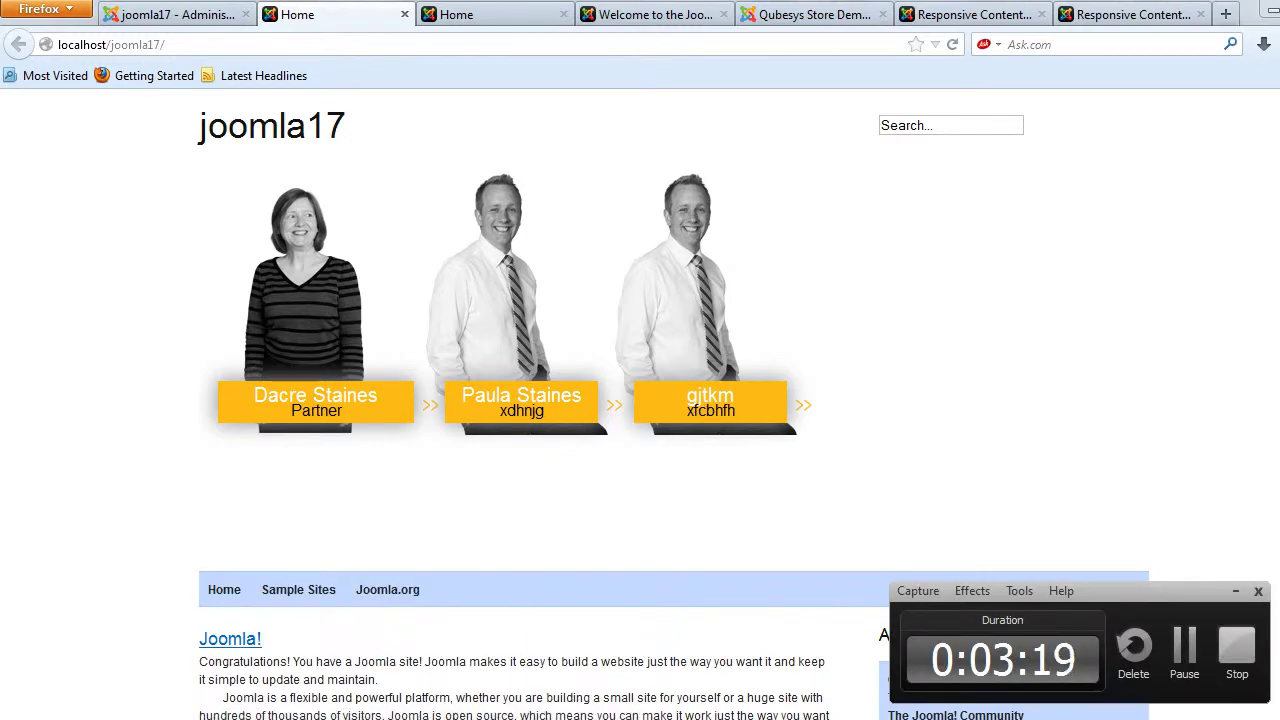